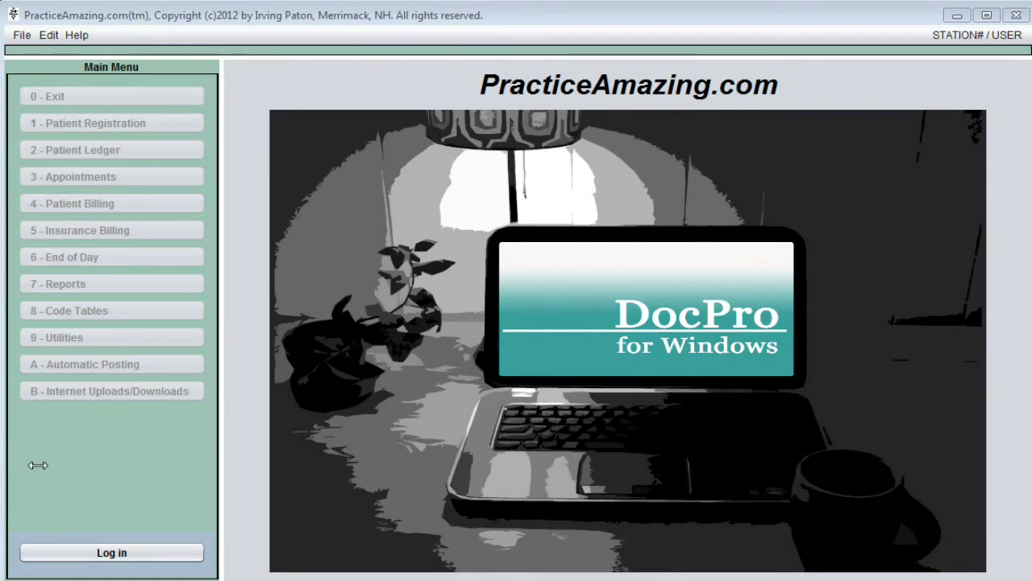
# Log in with the user ID and password for 09-26-2015 and acknowledge the backup warning
pyautogui.click(125, 553)
pyautogui.write('IBP')
pyautogui.press('Tab')
pyautogui.write('***')
pyautogui.press('Tab')
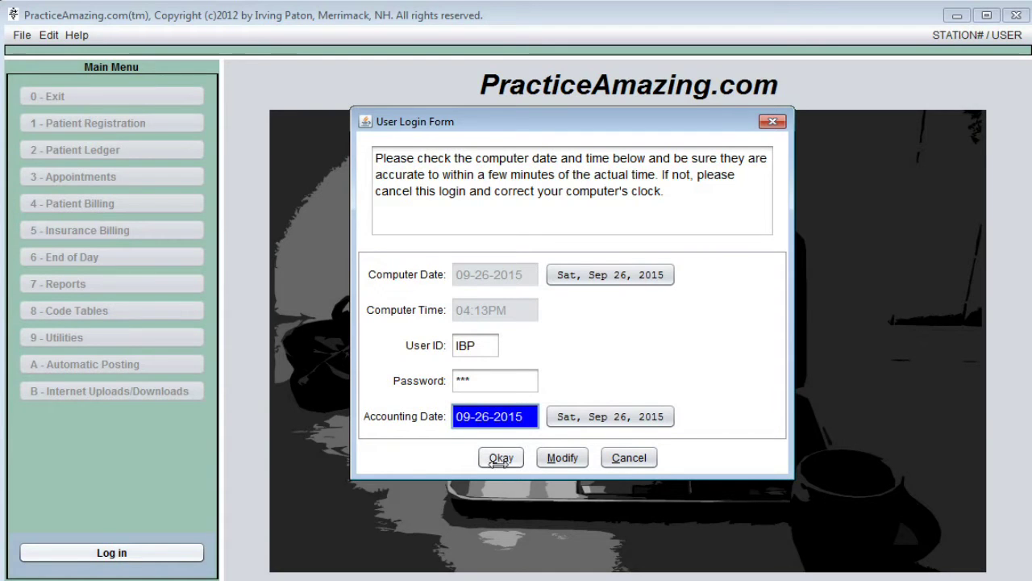
pyautogui.click(499, 458)
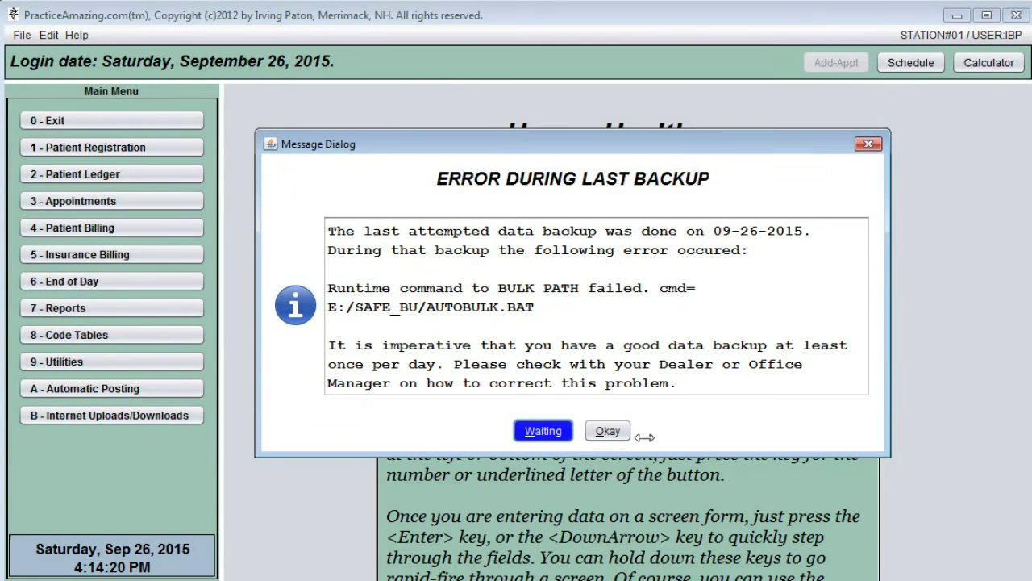
pyautogui.click(621, 431)
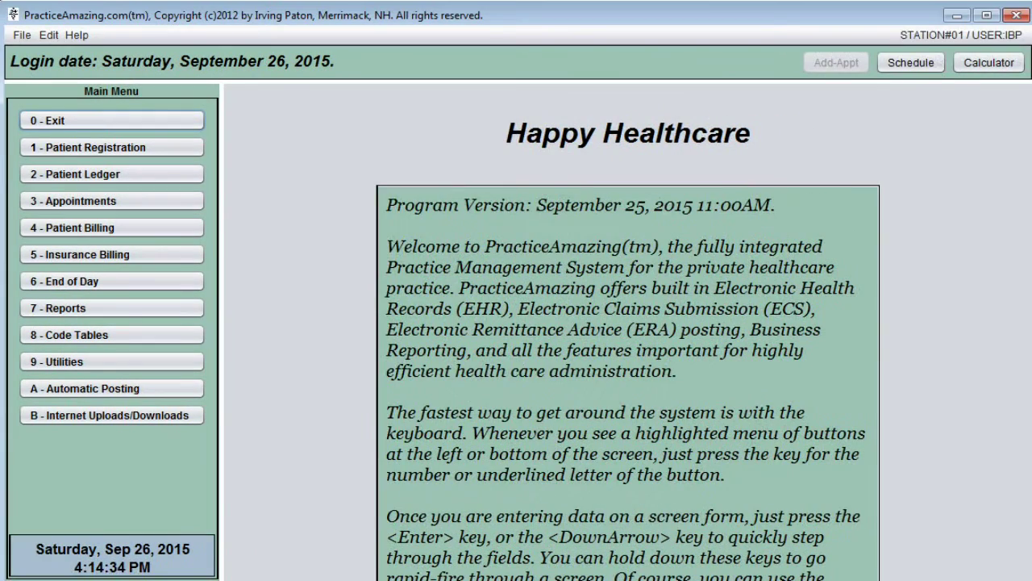
# Maximize the PracticeAmazing window, then restore it to its original size
pyautogui.press('super+Up')
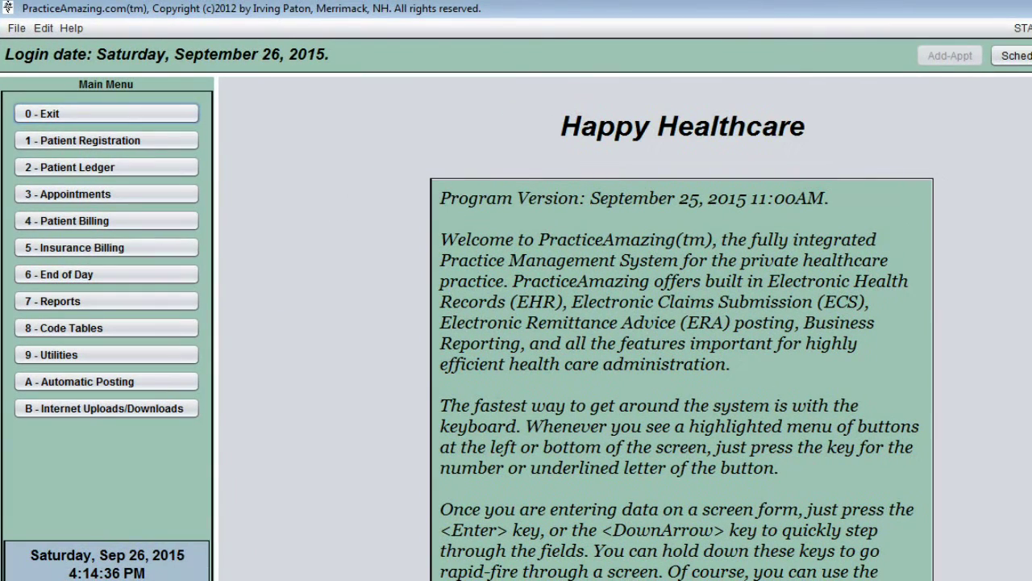
pyautogui.press('super+Down')
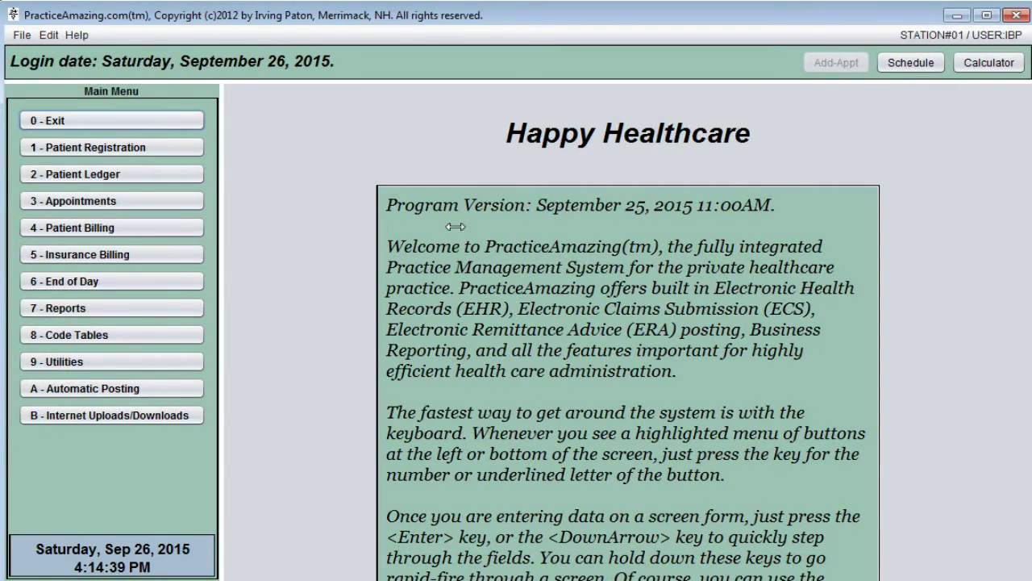
# Open Patient Registration in edit mode and move down to Address Line-1
pyautogui.click(91, 148)
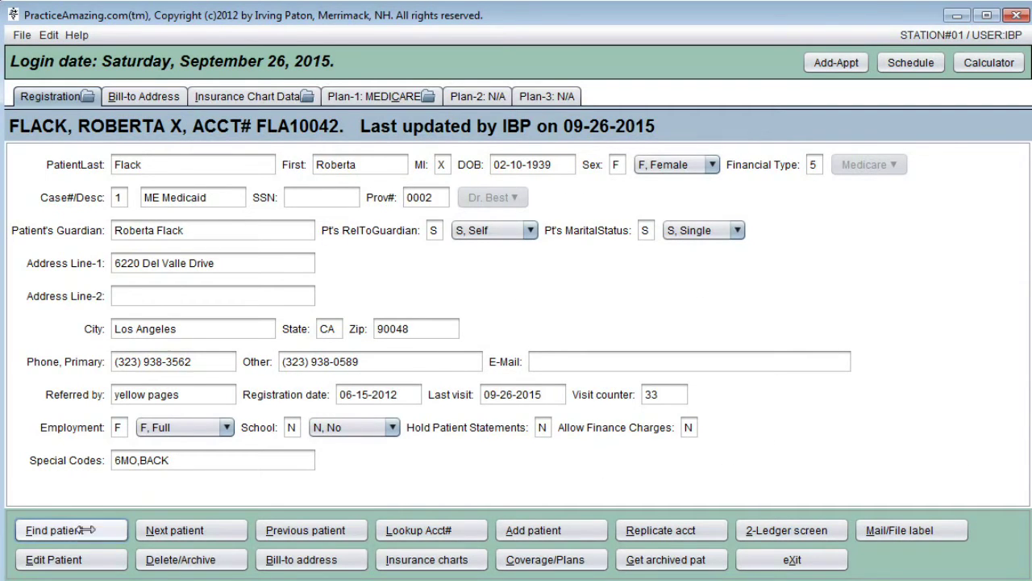
pyautogui.click(66, 560)
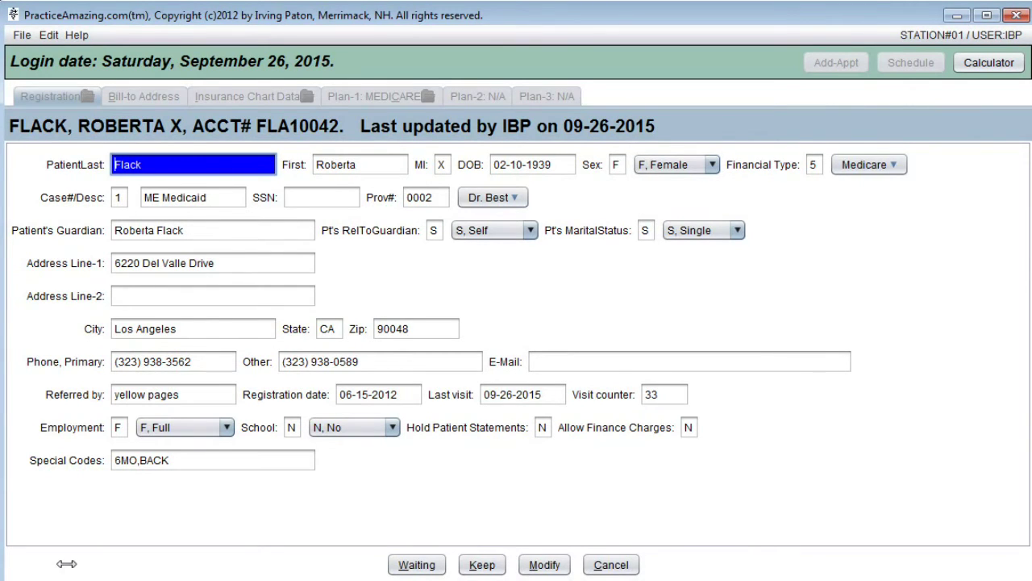
pyautogui.press('Tab')
pyautogui.press('Tab')
pyautogui.press('Tab')
pyautogui.press('Tab')
pyautogui.press('Tab')
pyautogui.press('Tab')
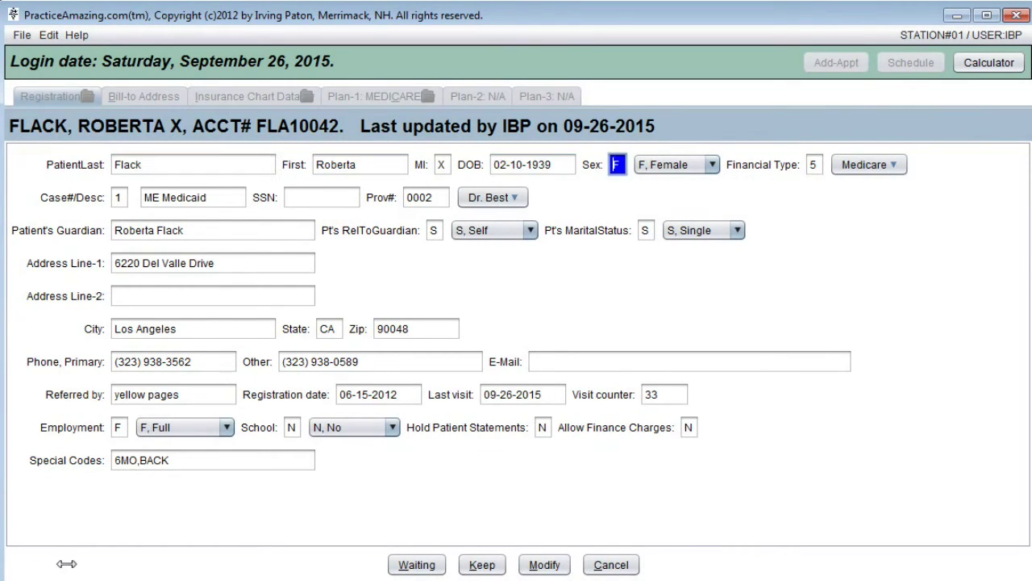
pyautogui.press('Tab')
pyautogui.press('Tab')
pyautogui.press('Tab')
pyautogui.press('Tab')
pyautogui.press('Tab')
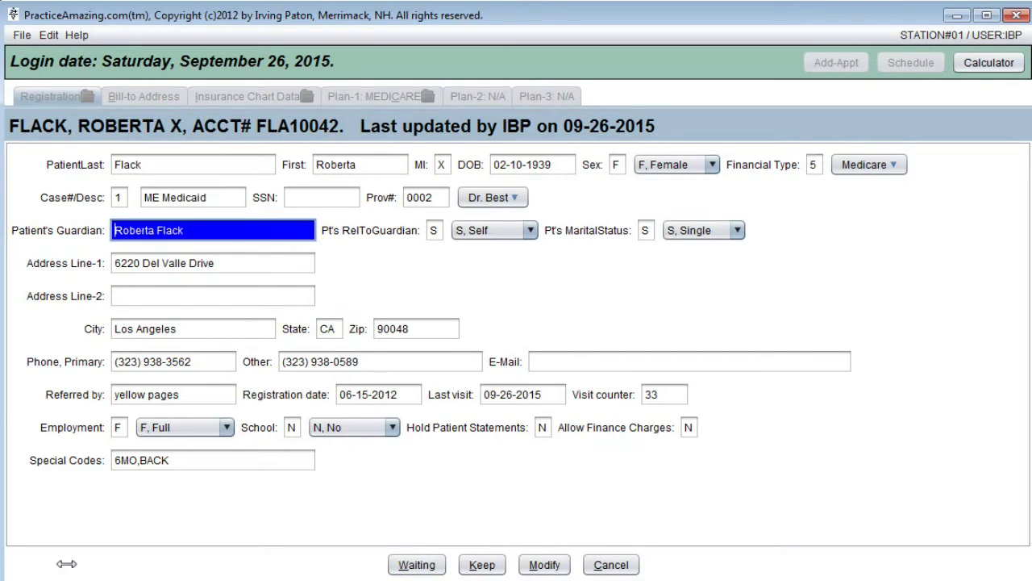
pyautogui.press('Tab')
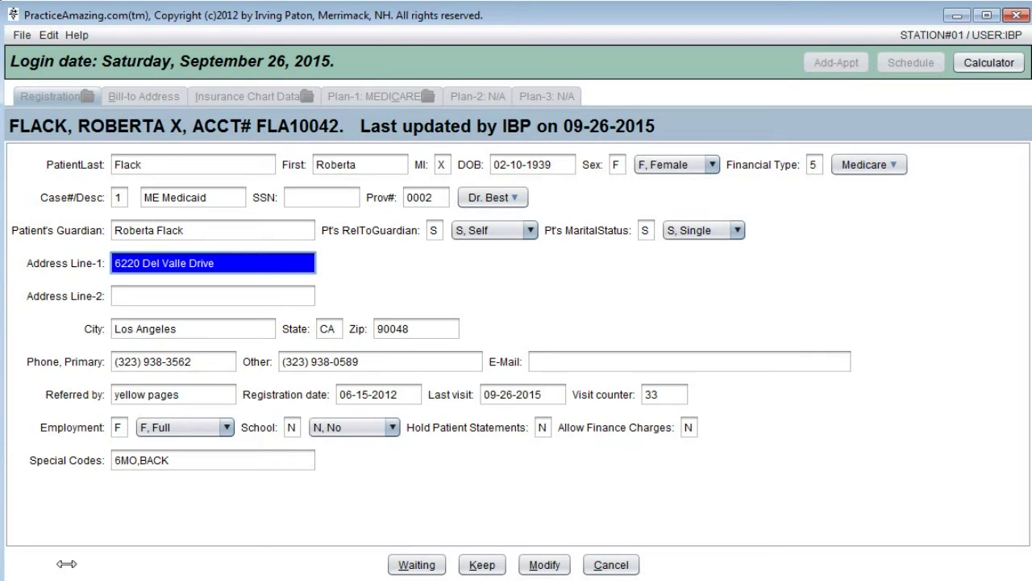
# Try changing the house number's digit, then restore it to its original value
pyautogui.press('Right')
pyautogui.press('Right')
pyautogui.press('Right')
pyautogui.write('1')
pyautogui.press('Delete')
pyautogui.press('BackSpace')
pyautogui.write('0')
pyautogui.press('Tab')
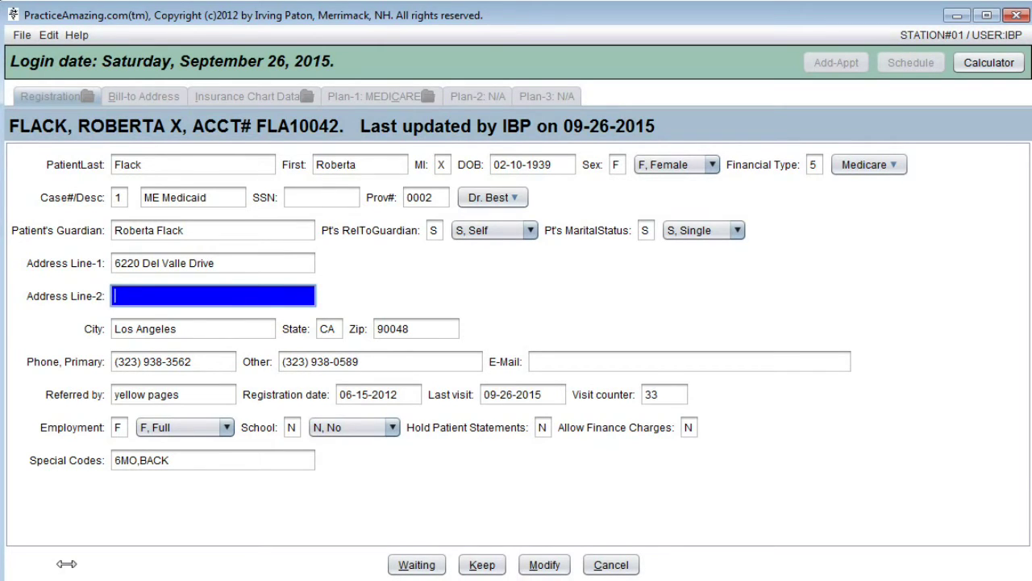
pyautogui.hotkey('shift', 'Tab')
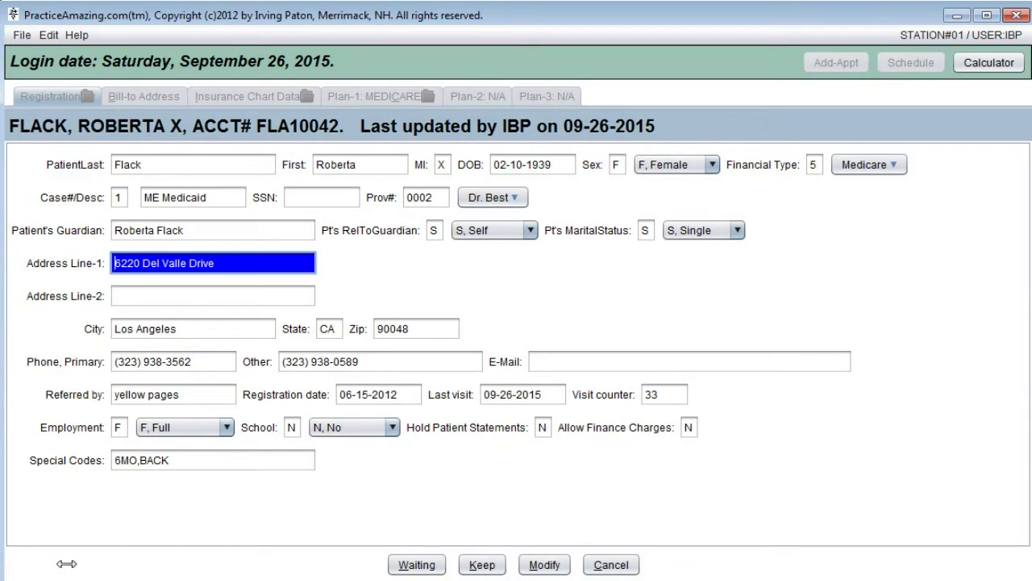
pyautogui.write('1234')
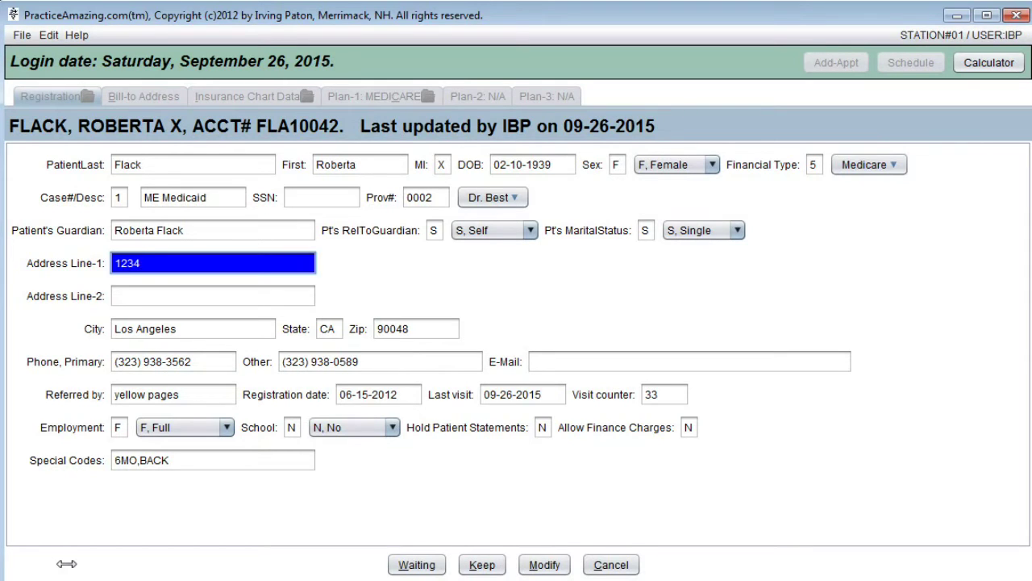
pyautogui.hotkey('ctrl', 'z')
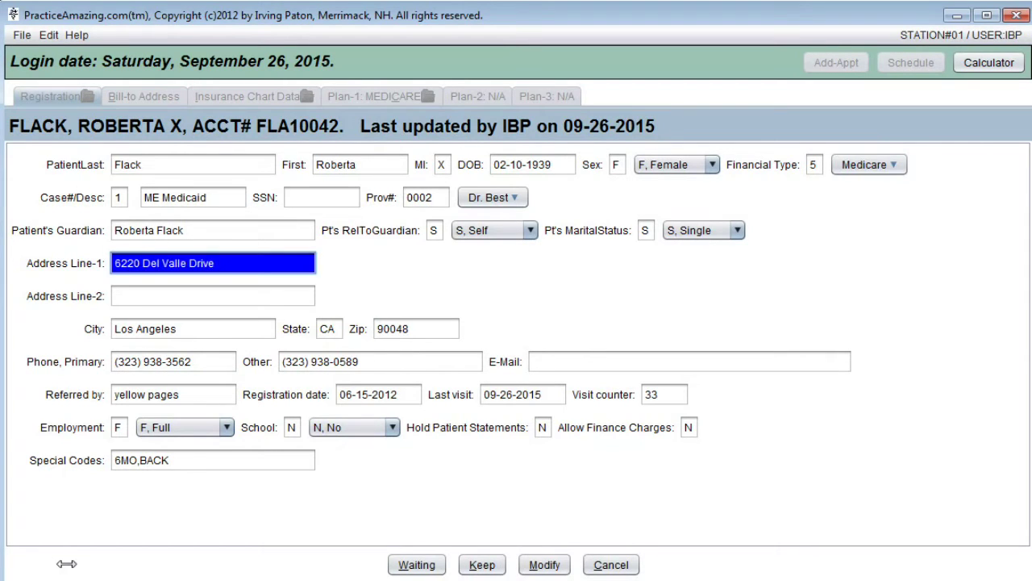
pyautogui.press('Tab')
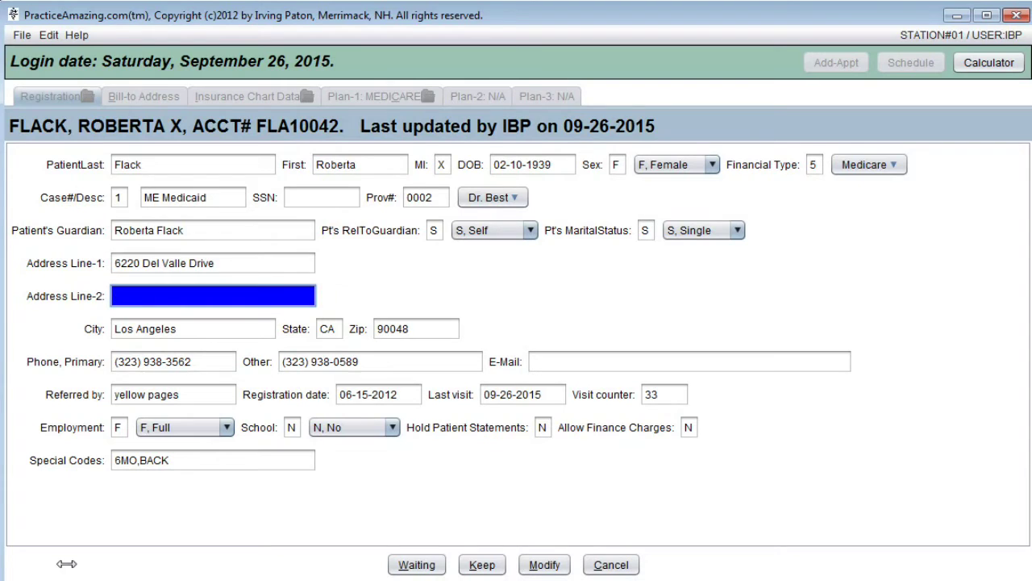
pyautogui.hotkey('shift', 'Tab')
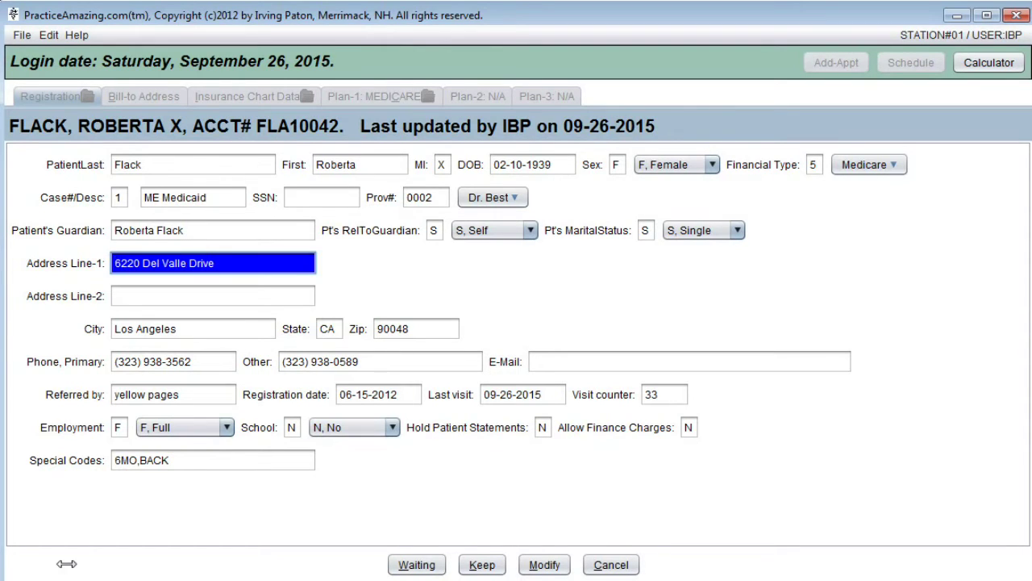
pyautogui.write('6221')
pyautogui.hotkey('ctrl', 'z')
pyautogui.press('Tab')
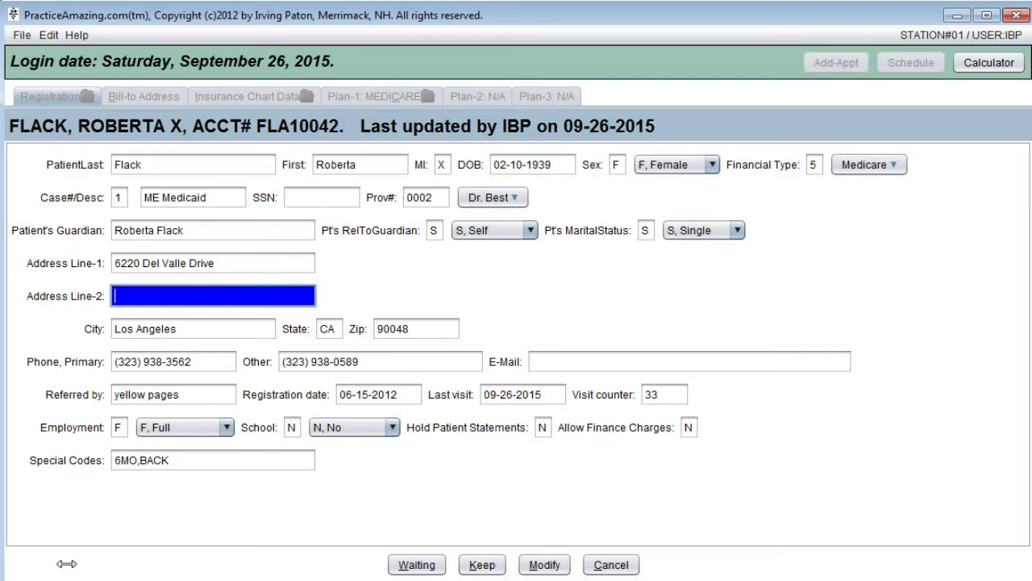
pyautogui.hotkey('shift', 'Tab')
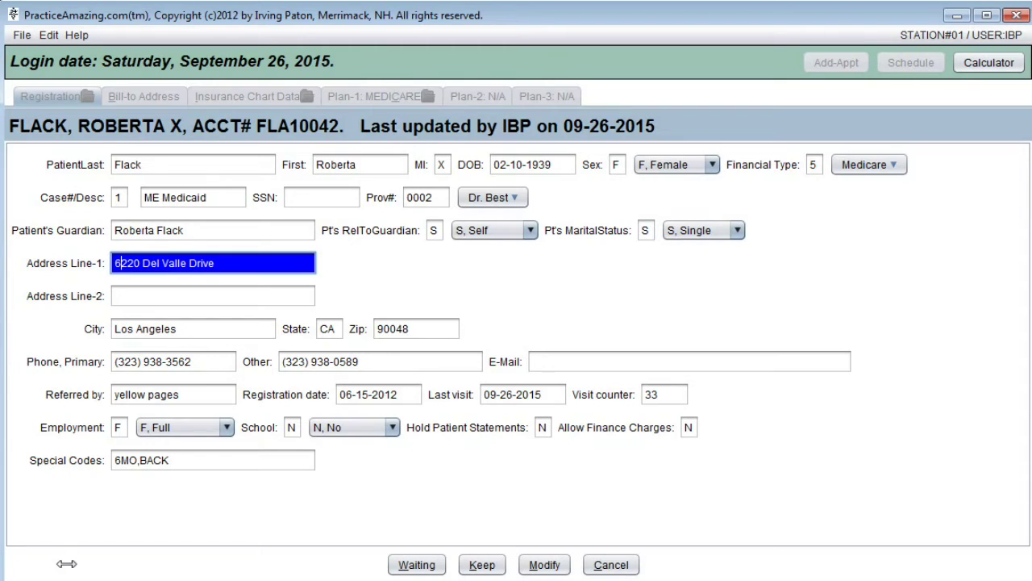
pyautogui.press('Right')
pyautogui.press('Right')
pyautogui.press('Right')
pyautogui.press('Delete')
pyautogui.write('1')
pyautogui.press('Tab')
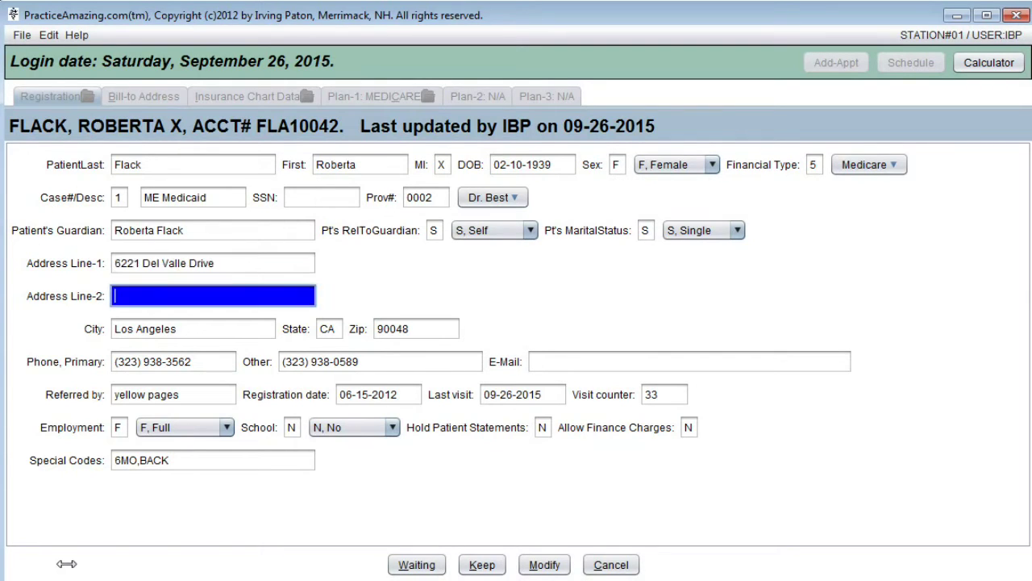
pyautogui.hotkey('shift', 'Tab')
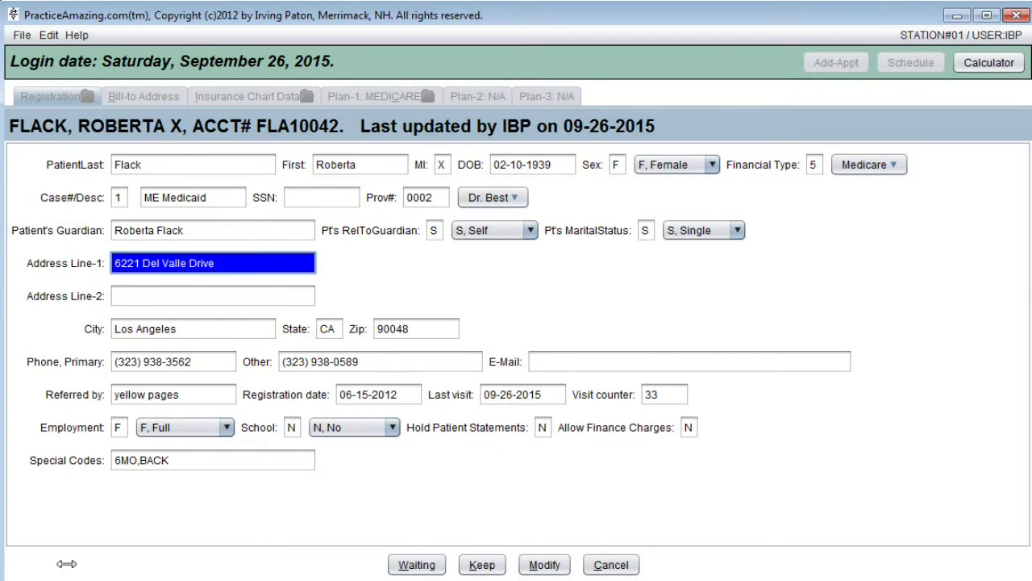
pyautogui.write('123')
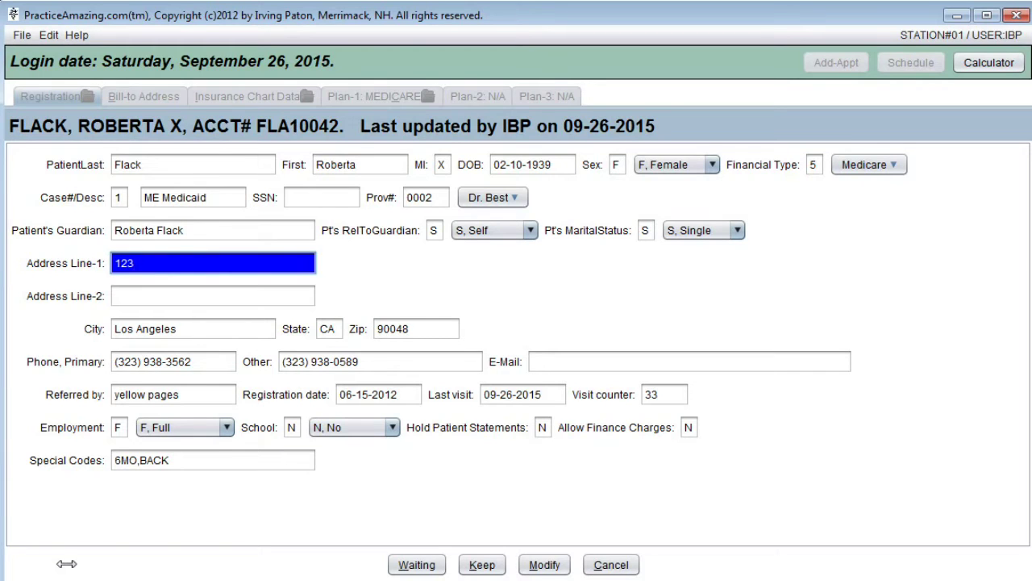
pyautogui.press('Escape')
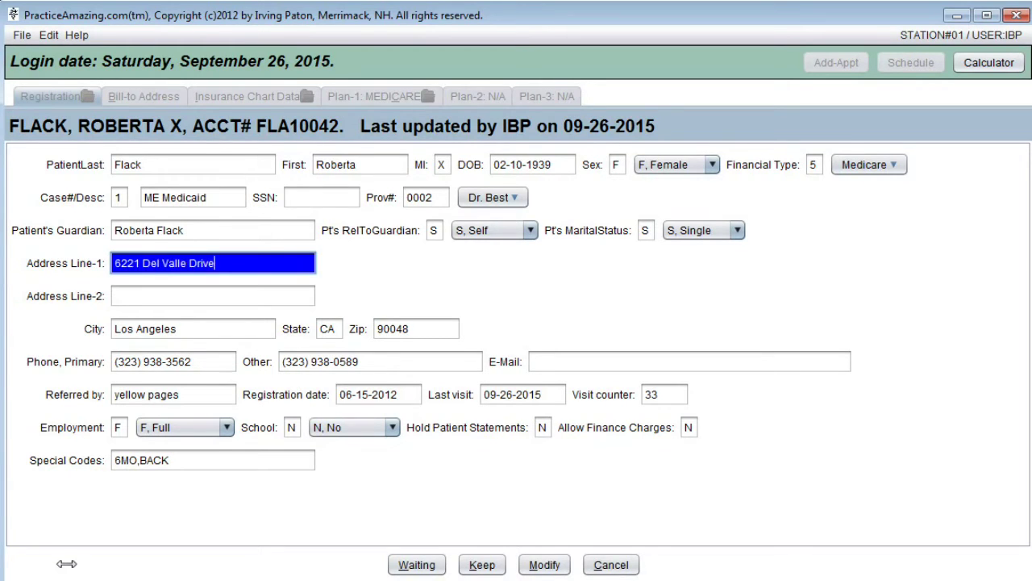
pyautogui.press('Tab')
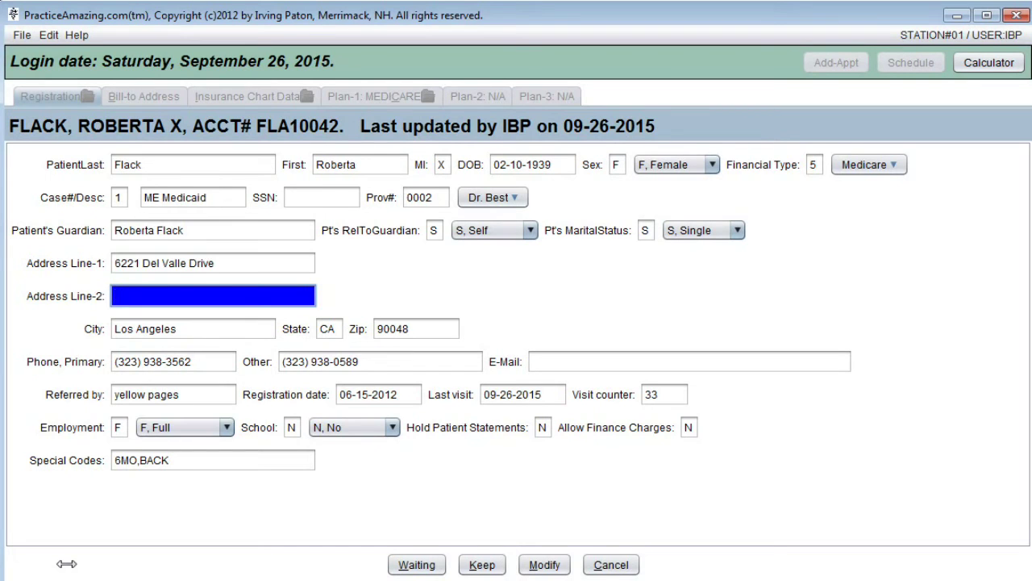
pyautogui.hotkey('shift', 'Tab')
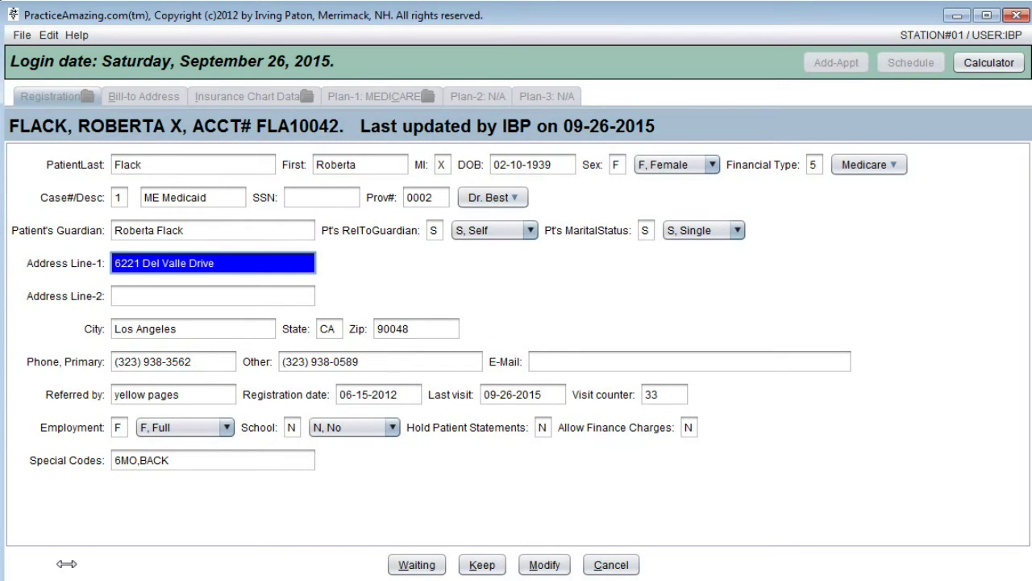
pyautogui.press('Right')
pyautogui.press('Right')
pyautogui.press('Right')
pyautogui.press('Left')
pyautogui.write('0')
pyautogui.press('Delete')
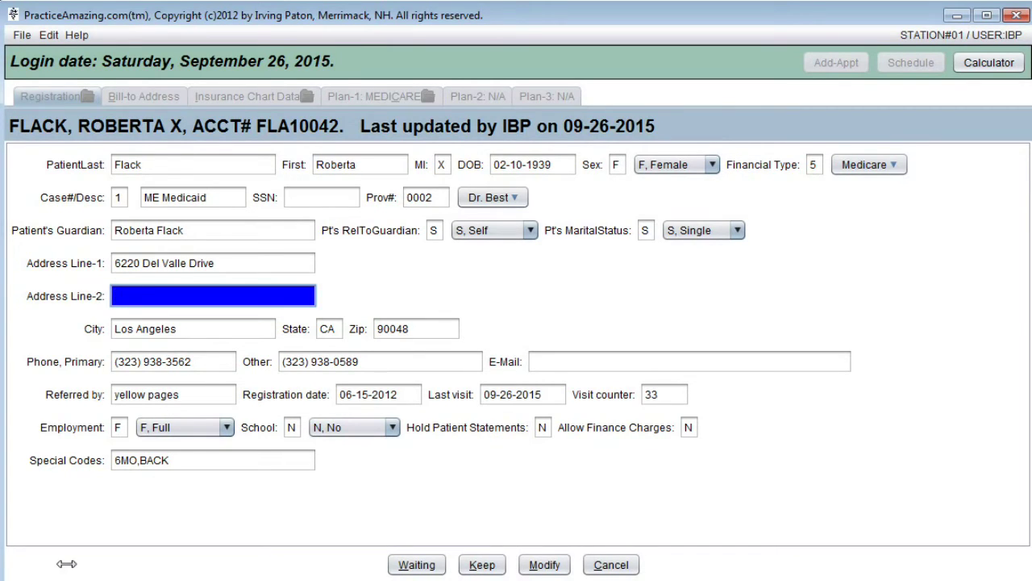
pyautogui.hotkey('shift', 'Tab')
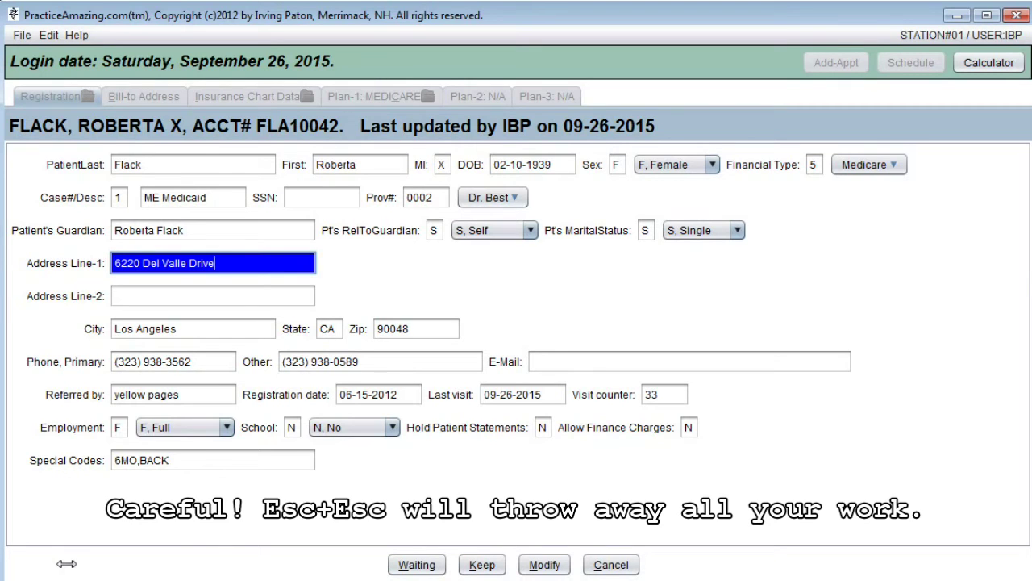
pyautogui.press('Escape')
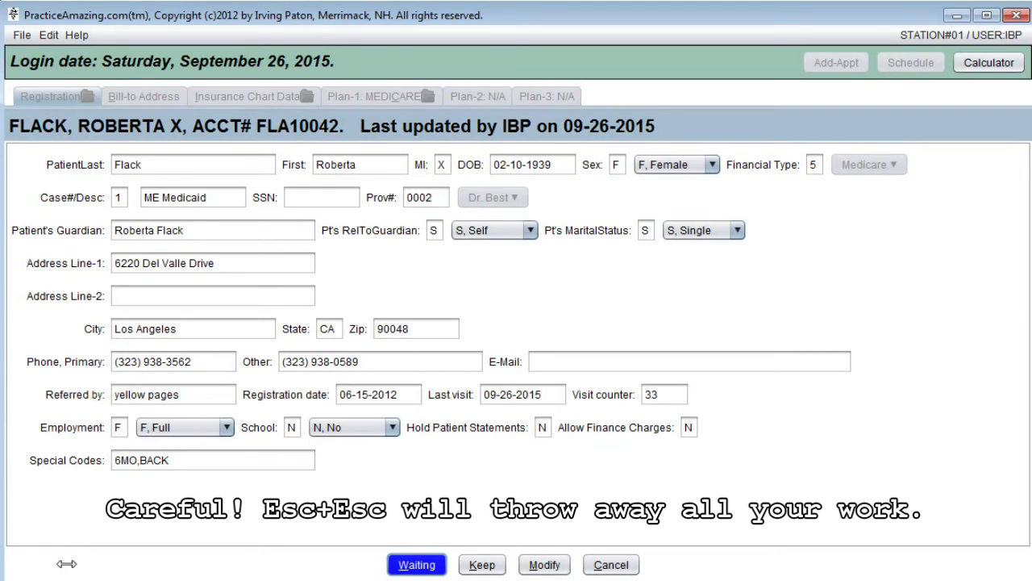
pyautogui.press('Escape')
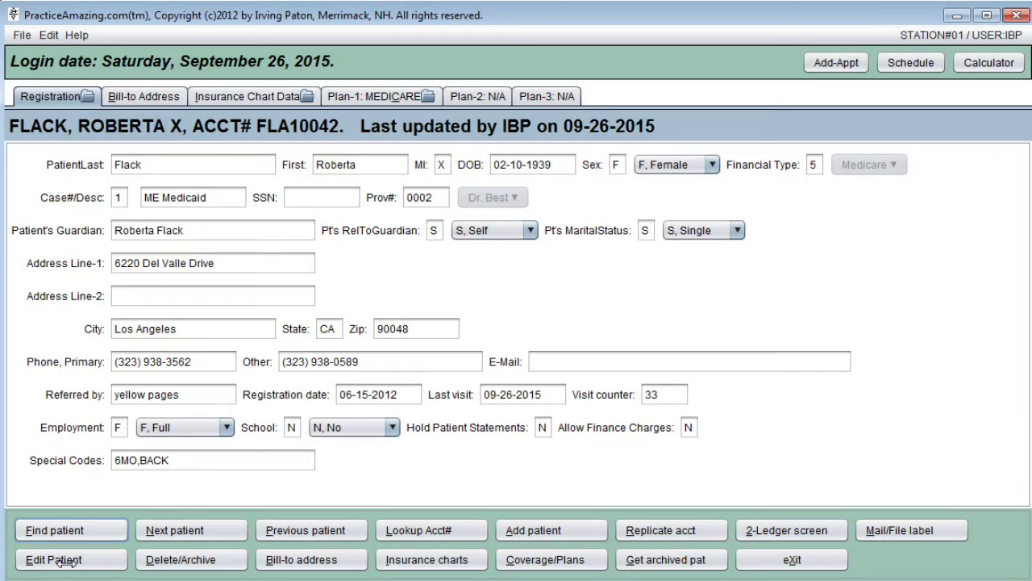
# Reopen the patient record for editing and step through the name, address and provider fields unchanged
pyautogui.click(69, 560)
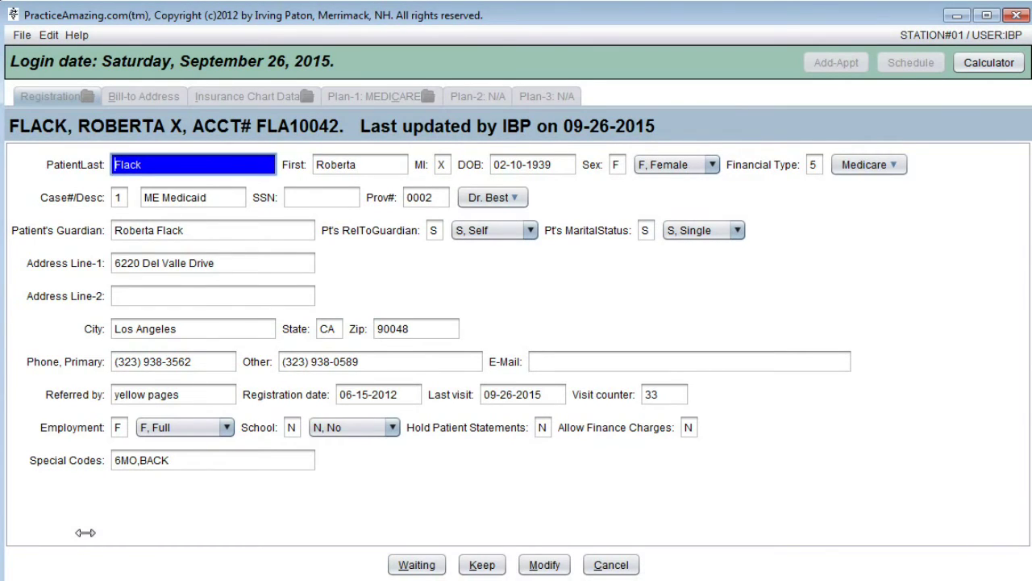
pyautogui.press('Escape')
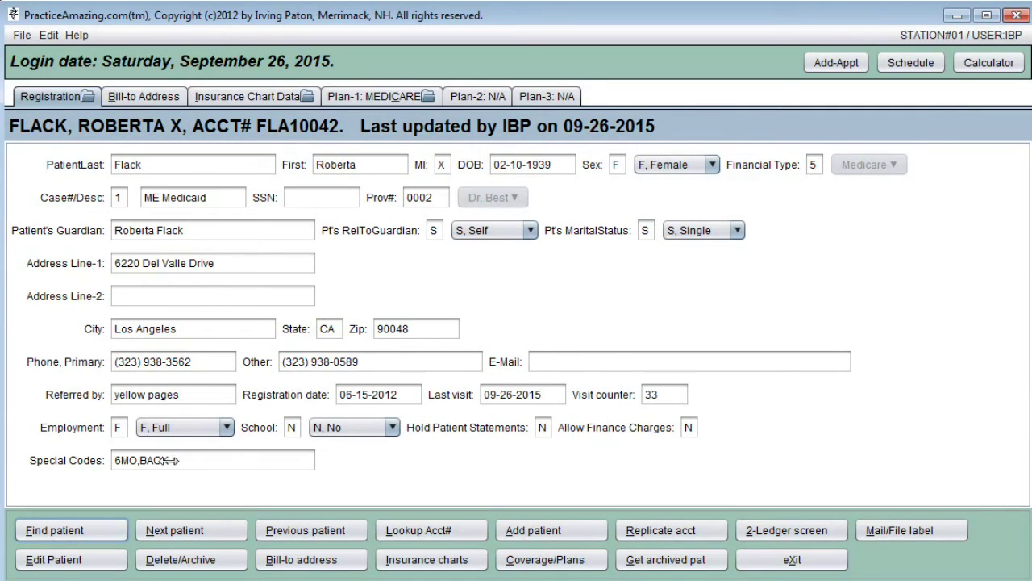
pyautogui.hotkey('alt', 'e')
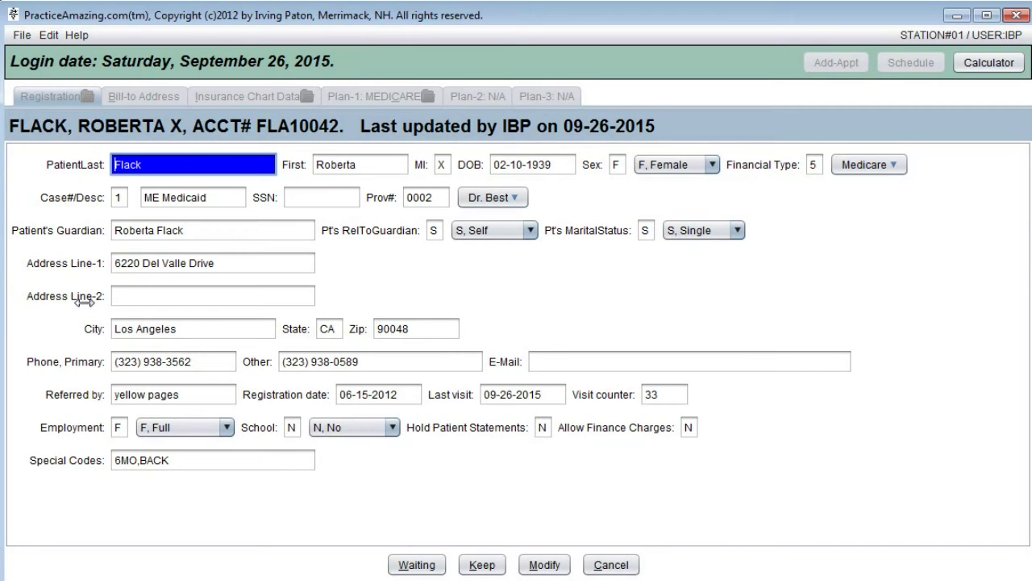
pyautogui.press('Tab')
pyautogui.press('Tab')
pyautogui.press('Tab')
pyautogui.press('Tab')
pyautogui.press('Tab')
pyautogui.press('Tab')
pyautogui.press('Tab')
pyautogui.press('Tab')
pyautogui.press('Tab')
pyautogui.press('Tab')
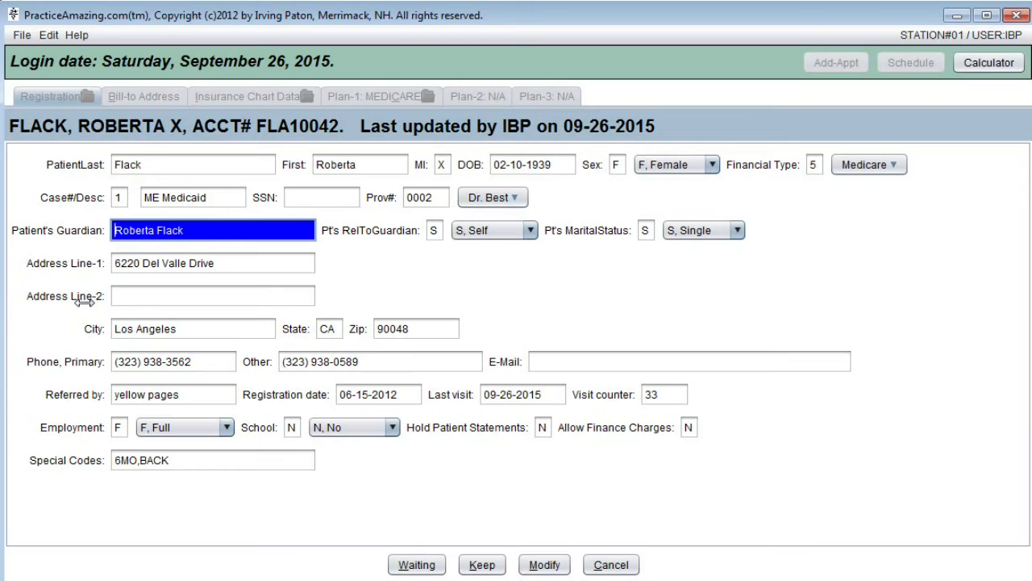
pyautogui.press('Tab')
pyautogui.press('Tab')
pyautogui.press('Tab')
pyautogui.press('Tab')
pyautogui.press('Tab')
pyautogui.press('Tab')
pyautogui.press('Tab')
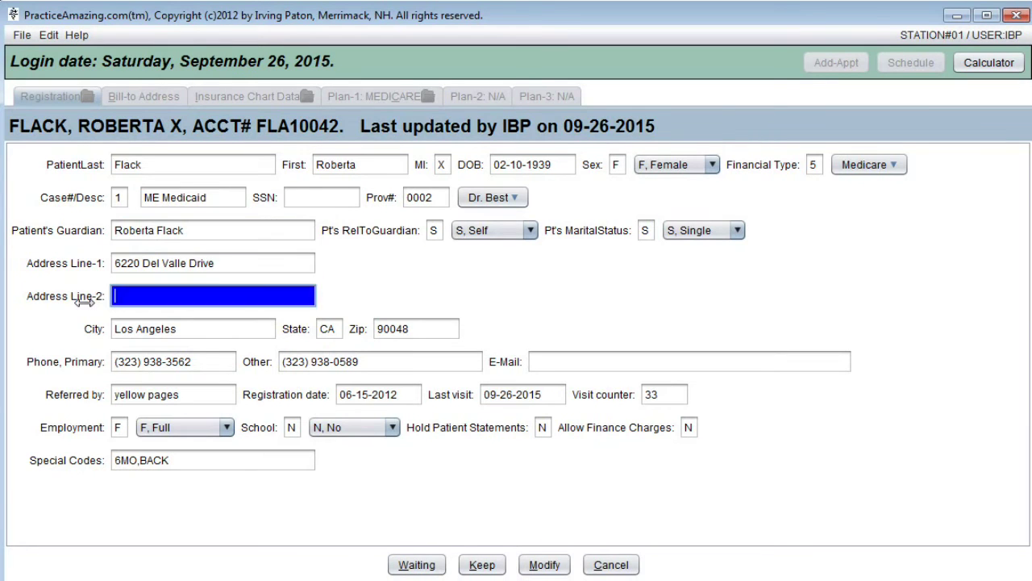
pyautogui.hotkey('shift', 'Tab')
pyautogui.hotkey('shift', 'Tab')
pyautogui.hotkey('shift', 'Tab')
pyautogui.hotkey('shift', 'Tab')
pyautogui.hotkey('shift', 'Tab')
pyautogui.hotkey('shift', 'Tab')
pyautogui.hotkey('shift', 'Tab')
pyautogui.hotkey('shift', 'Tab')
pyautogui.hotkey('shift', 'Tab')
pyautogui.hotkey('shift', 'Tab')
pyautogui.hotkey('shift', 'Tab')
pyautogui.hotkey('shift', 'Tab')
pyautogui.hotkey('shift', 'Tab')
pyautogui.hotkey('shift', 'Tab')
pyautogui.hotkey('shift', 'Tab')
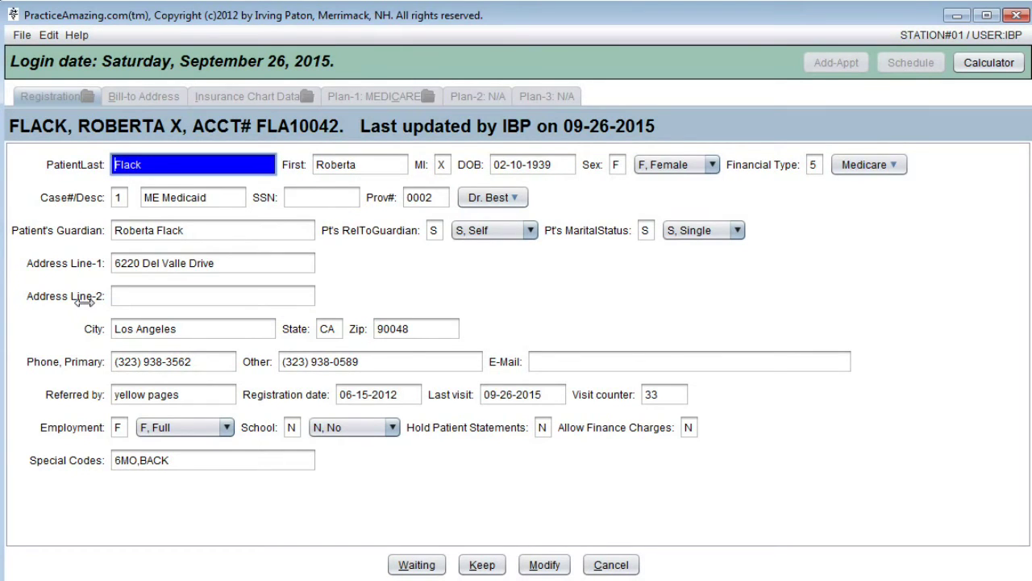
pyautogui.press('Return')
pyautogui.press('Return')
pyautogui.press('Return')
pyautogui.press('Return')
pyautogui.press('Return')
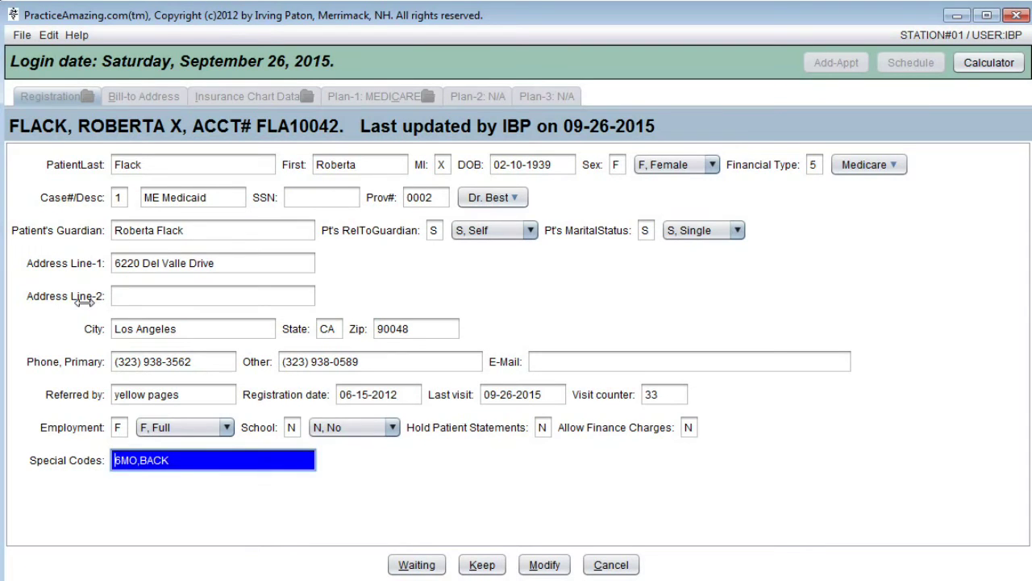
pyautogui.press('Return')
pyautogui.press('Return')
pyautogui.press('Return')
pyautogui.press('Return')
pyautogui.press('Return')
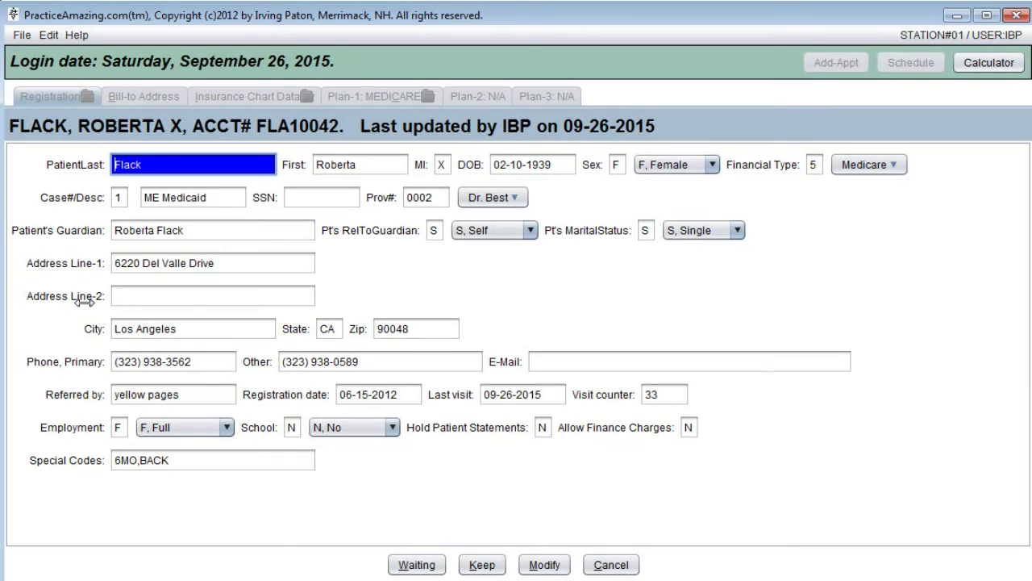
pyautogui.press('Return')
pyautogui.press('Return')
pyautogui.press('Return')
pyautogui.press('Return')
pyautogui.press('Return')
pyautogui.press('Return')
pyautogui.press('Return')
pyautogui.press('Return')
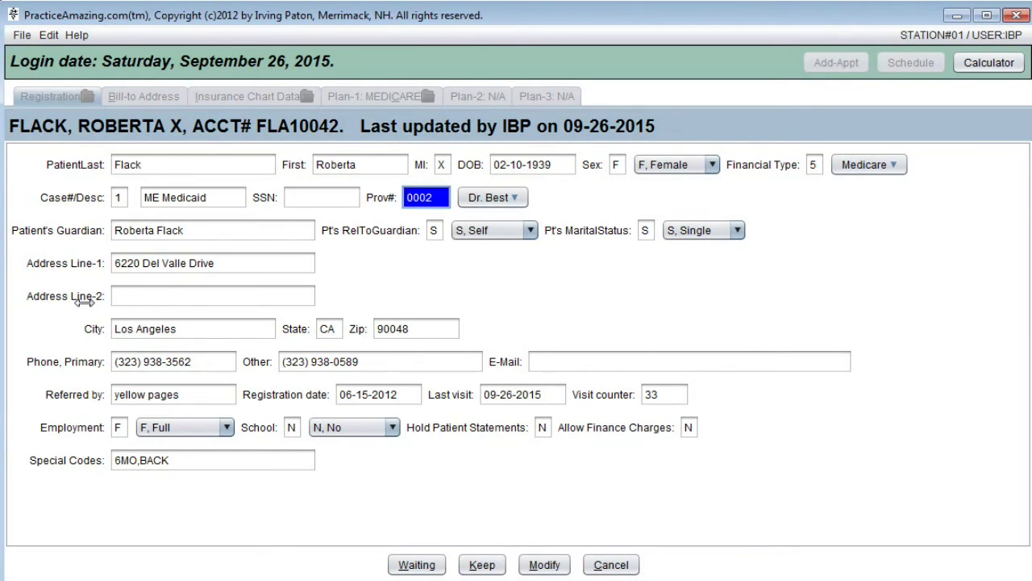
# Cycle through the contact fields and wrap around the whole form without making changes
pyautogui.press('Up')
pyautogui.press('Up')
pyautogui.press('Up')
pyautogui.press('Down')
pyautogui.press('Down')
pyautogui.press('Down')
pyautogui.press('Down')
pyautogui.press('Down')
pyautogui.press('Down')
pyautogui.press('Down')
pyautogui.press('Down')
pyautogui.press('Down')
pyautogui.press('Down')
pyautogui.press('Down')
pyautogui.press('Down')
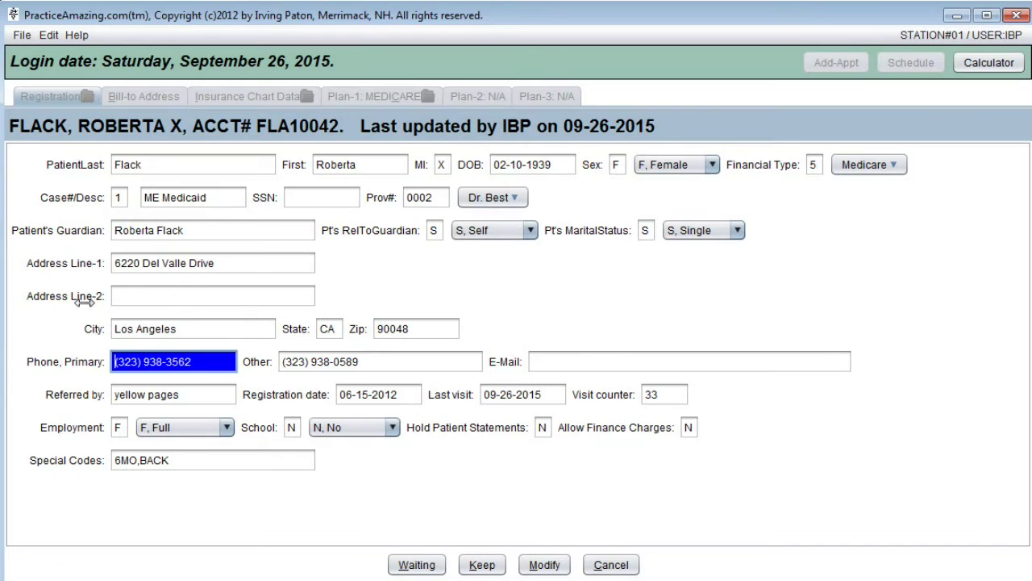
pyautogui.press('Down')
pyautogui.press('Down')
pyautogui.press('Down')
pyautogui.press('Down')
pyautogui.press('Down')
pyautogui.press('Down')
pyautogui.press('Down')
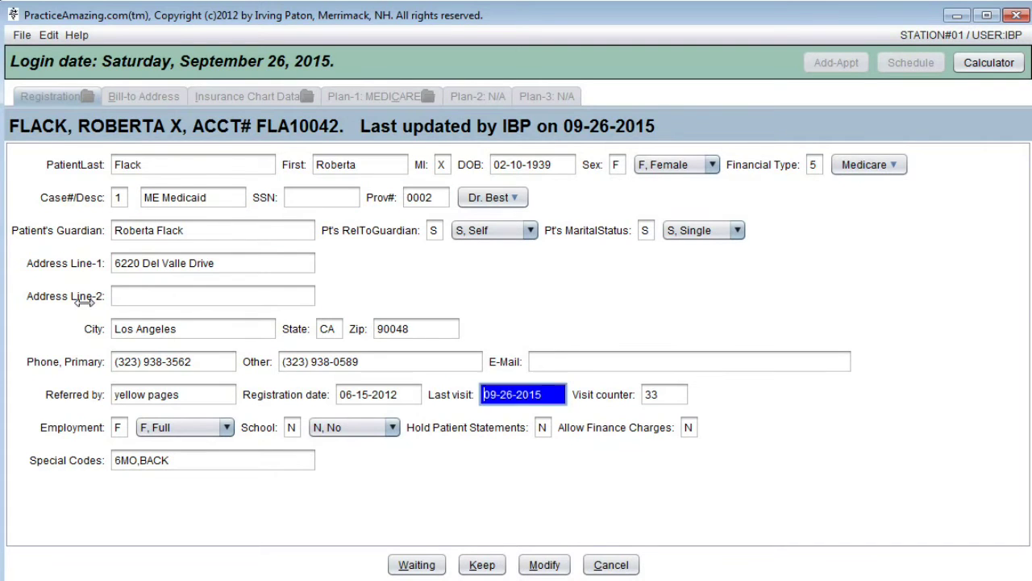
pyautogui.press('Down')
pyautogui.press('Down')
pyautogui.press('Down')
pyautogui.press('Down')
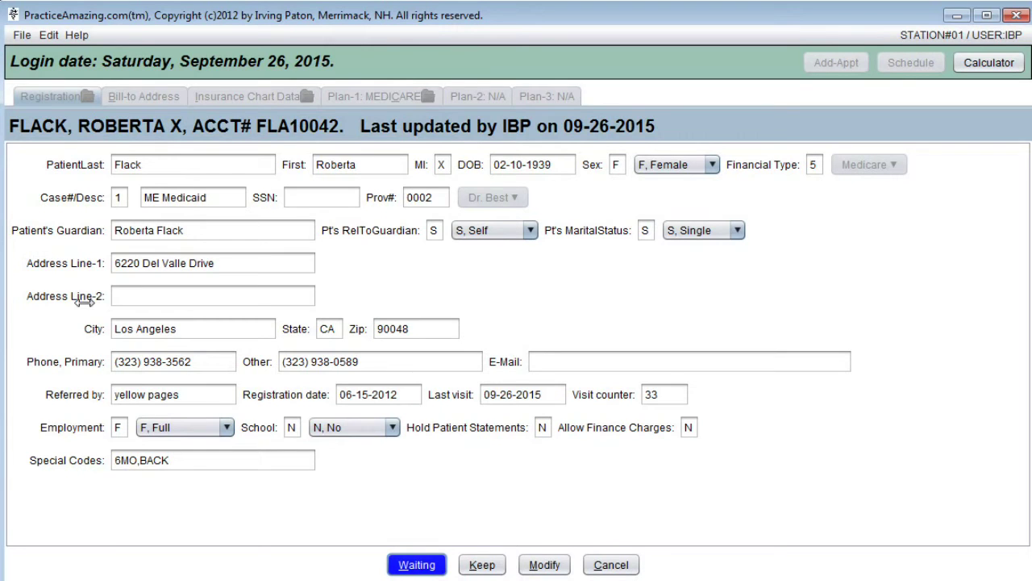
pyautogui.press('Down')
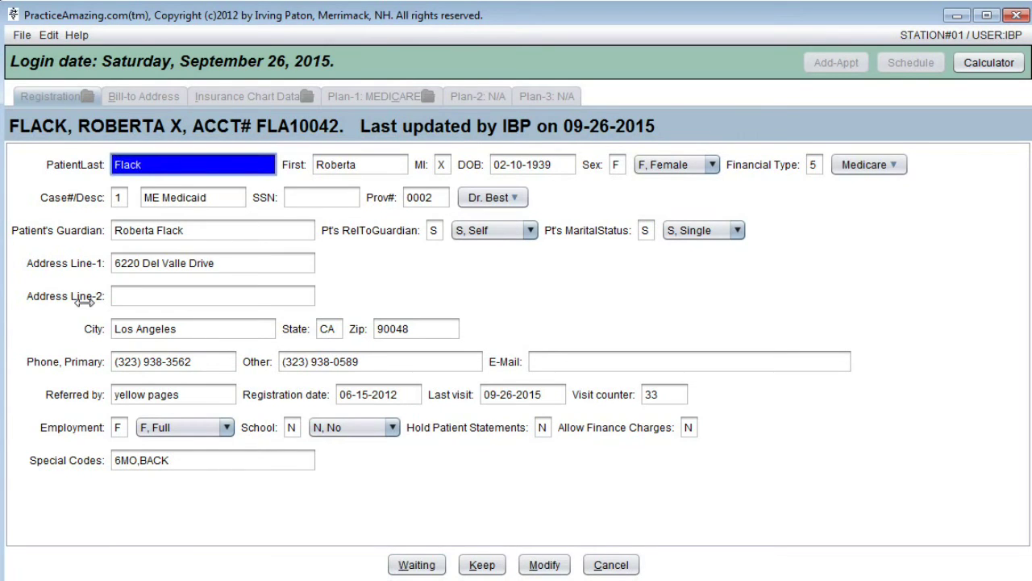
pyautogui.press('Down')
pyautogui.press('Down')
pyautogui.press('Down')
pyautogui.press('Down')
pyautogui.press('Down')
pyautogui.press('Down')
pyautogui.press('Down')
pyautogui.press('Down')
pyautogui.press('Down')
pyautogui.press('Down')
pyautogui.press('Down')
pyautogui.press('Down')
pyautogui.press('Down')
pyautogui.press('Down')
pyautogui.press('Down')
pyautogui.press('Down')
pyautogui.press('Down')
pyautogui.press('Down')
pyautogui.press('Down')
pyautogui.press('Down')
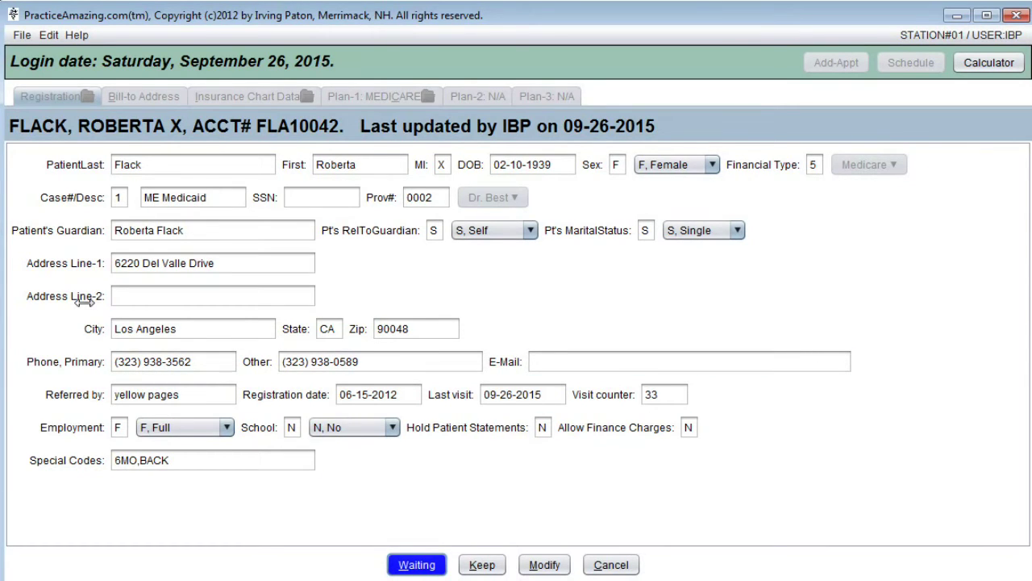
pyautogui.press('Down')
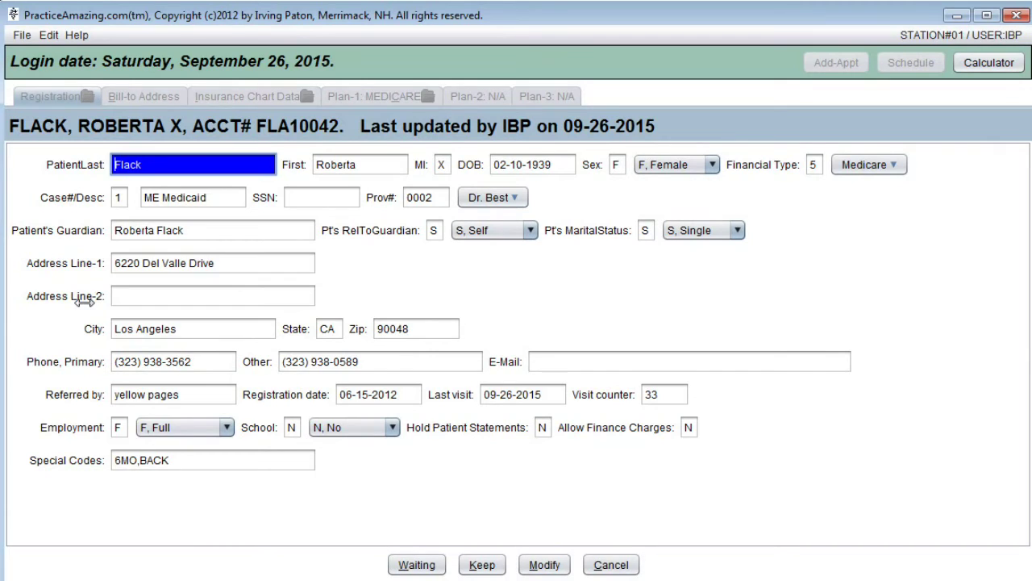
pyautogui.press('Down')
pyautogui.press('Down')
pyautogui.press('Down')
pyautogui.press('Down')
pyautogui.press('Down')
pyautogui.press('Down')
pyautogui.press('Down')
pyautogui.press('Down')
pyautogui.press('Down')
pyautogui.press('Down')
pyautogui.press('Down')
pyautogui.press('Down')
pyautogui.press('Down')
pyautogui.press('Down')
pyautogui.press('Down')
pyautogui.press('Down')
pyautogui.press('Down')
pyautogui.press('Down')
pyautogui.press('Down')
pyautogui.press('Down')
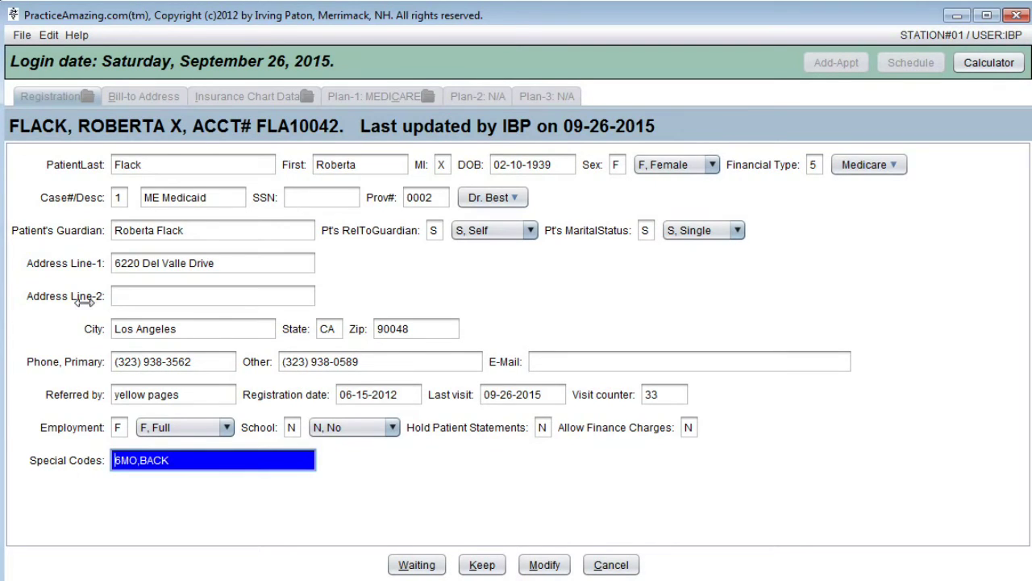
pyautogui.press('Down')
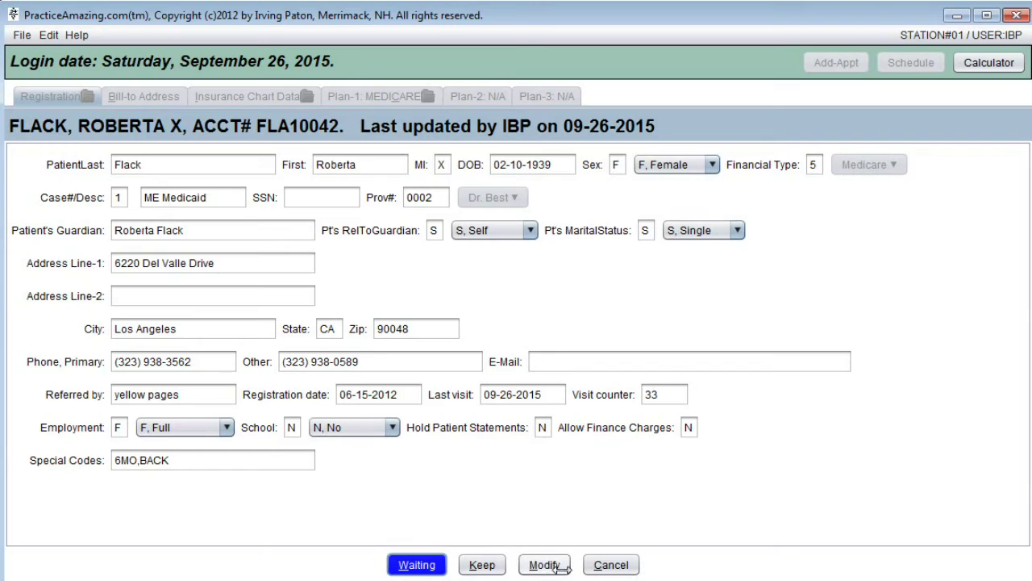
pyautogui.click(500, 566)
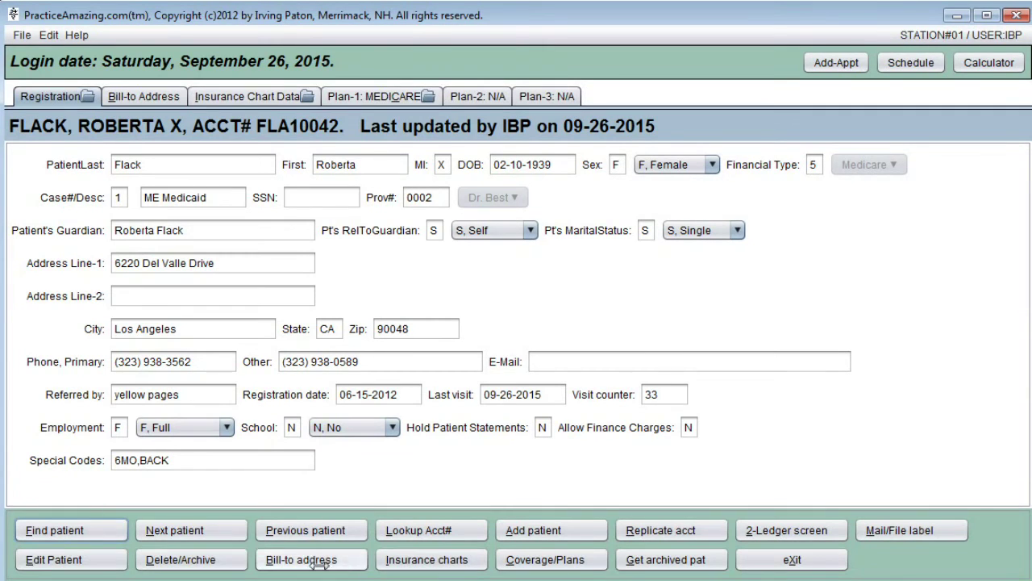
pyautogui.click(49, 558)
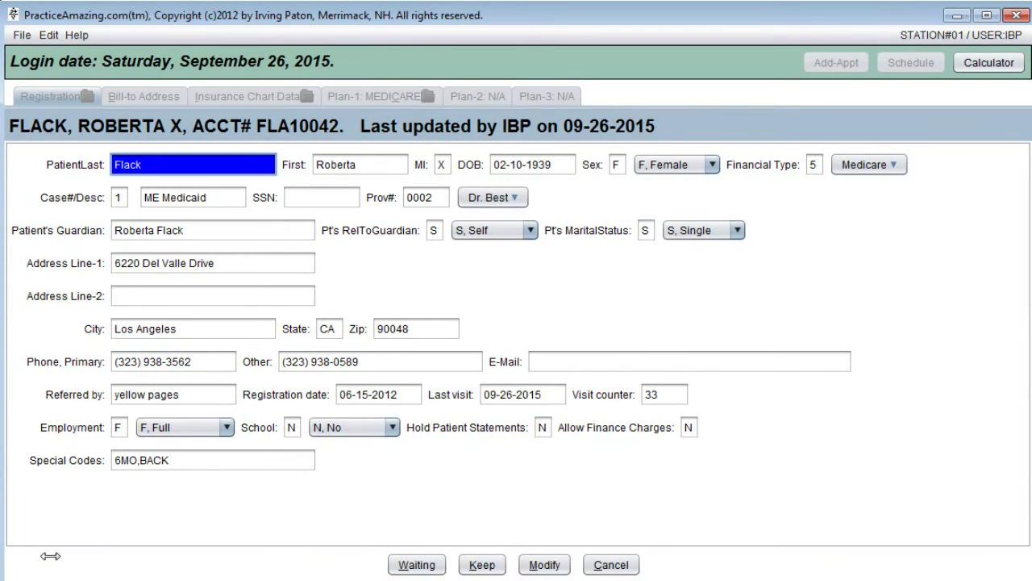
pyautogui.press('Tab')
pyautogui.press('Tab')
pyautogui.press('Tab')
pyautogui.press('Tab')
pyautogui.press('Tab')
pyautogui.press('Tab')
pyautogui.press('Tab')
pyautogui.press('Tab')
pyautogui.press('Tab')
pyautogui.press('Tab')
pyautogui.press('Tab')
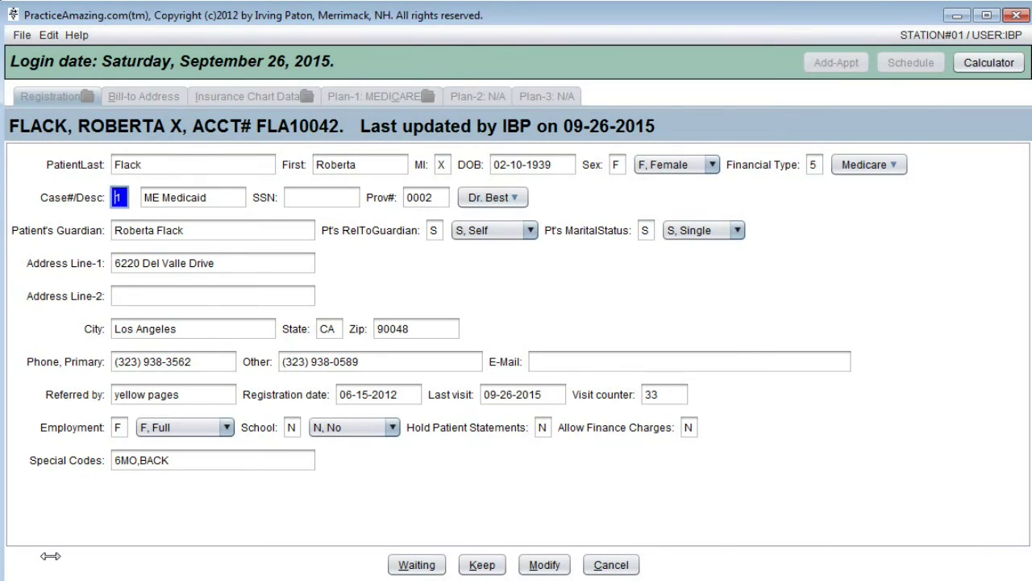
pyautogui.press('Tab')
pyautogui.press('Tab')
pyautogui.press('Tab')
pyautogui.press('Tab')
pyautogui.press('Tab')
pyautogui.press('Tab')
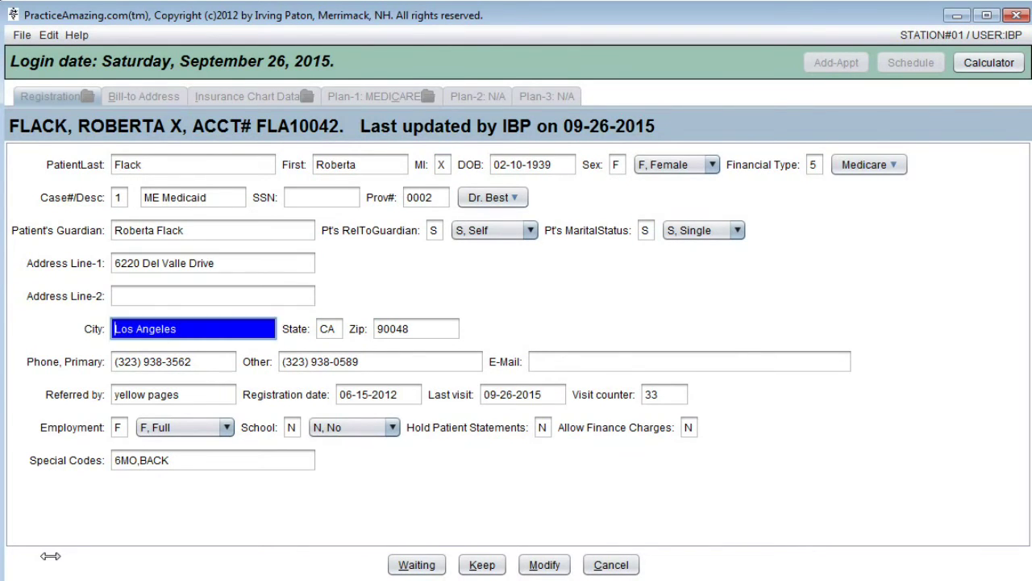
pyautogui.press('Tab')
pyautogui.press('Tab')
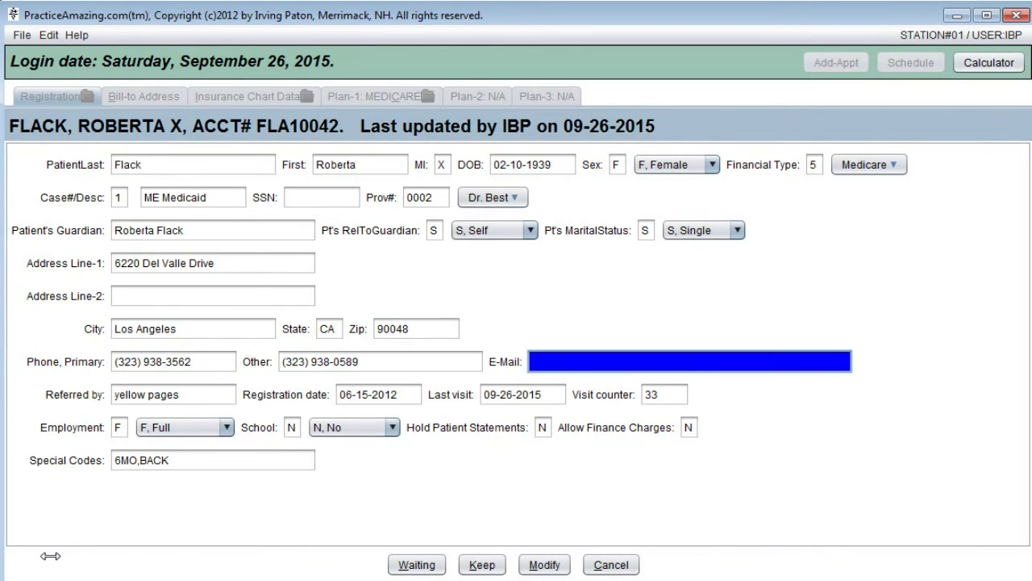
pyautogui.write('abcd')
pyautogui.press('BackSpace')
pyautogui.press('BackSpace')
pyautogui.press('BackSpace')
pyautogui.press('BackSpace')
pyautogui.click(635, 567)
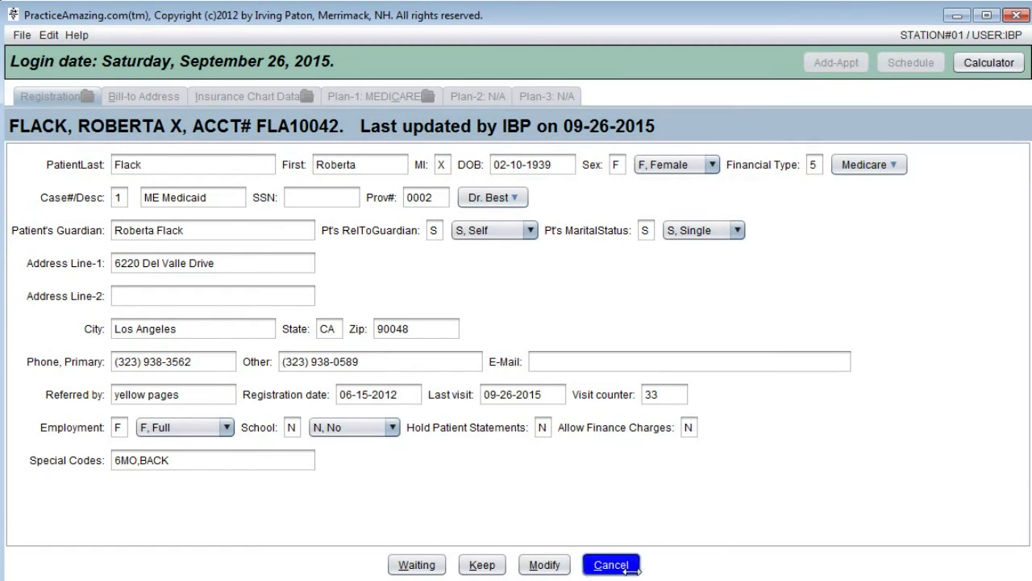
# Look up 'fea', edit the found record down to E-Mail, and switch to the WordPad note
pyautogui.write('f')
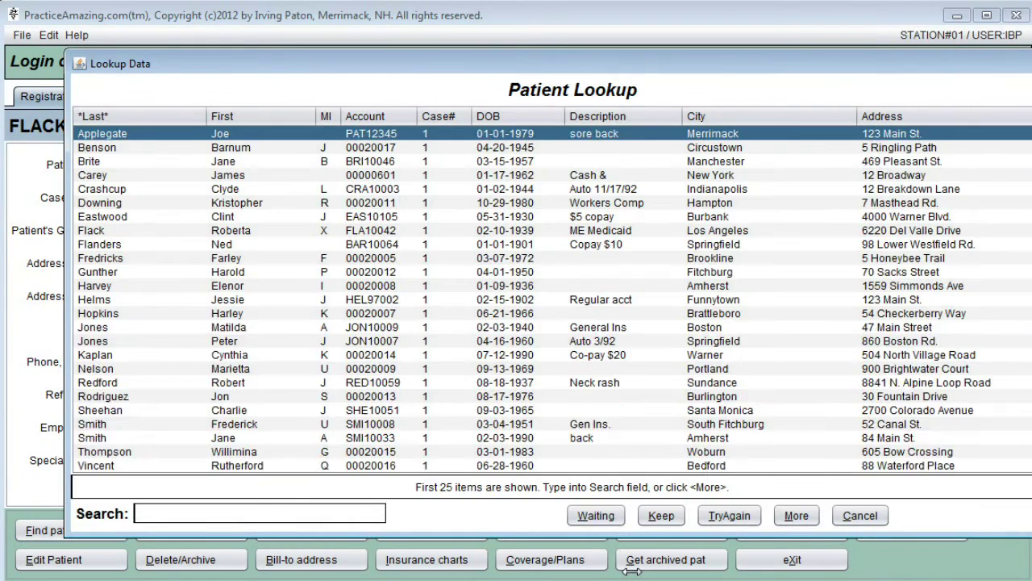
pyautogui.write('ea')
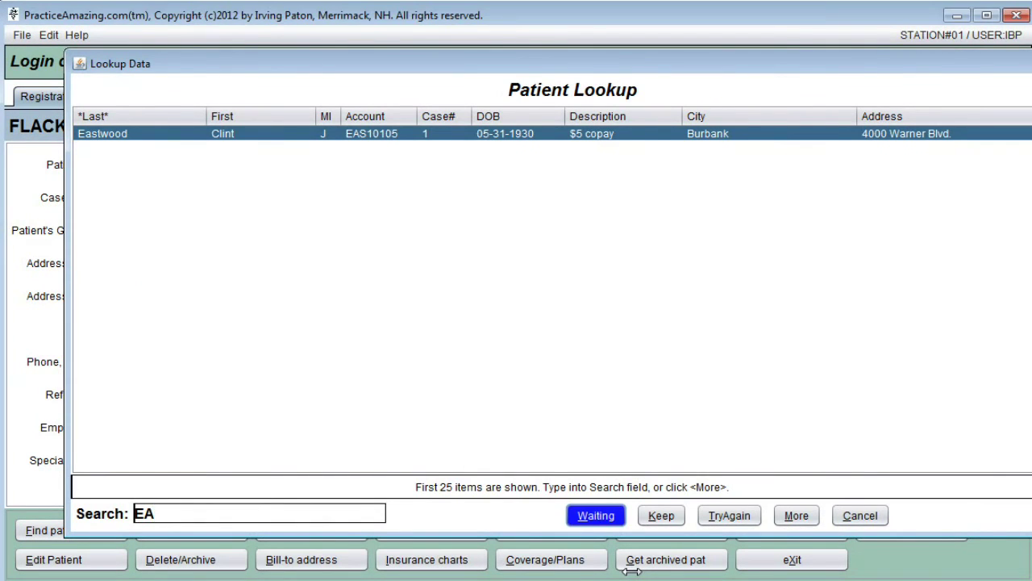
pyautogui.press('Return')
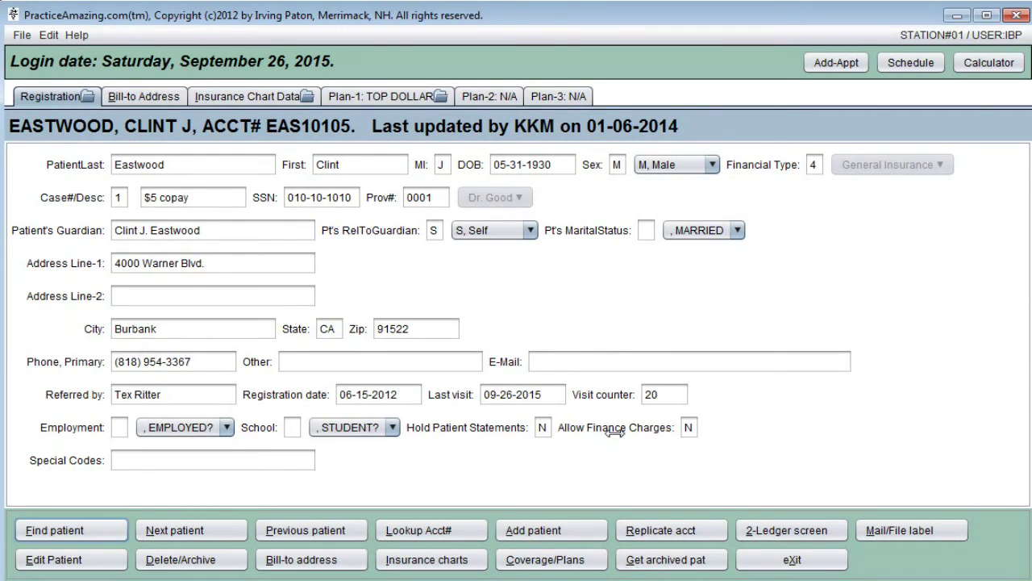
pyautogui.press('e')
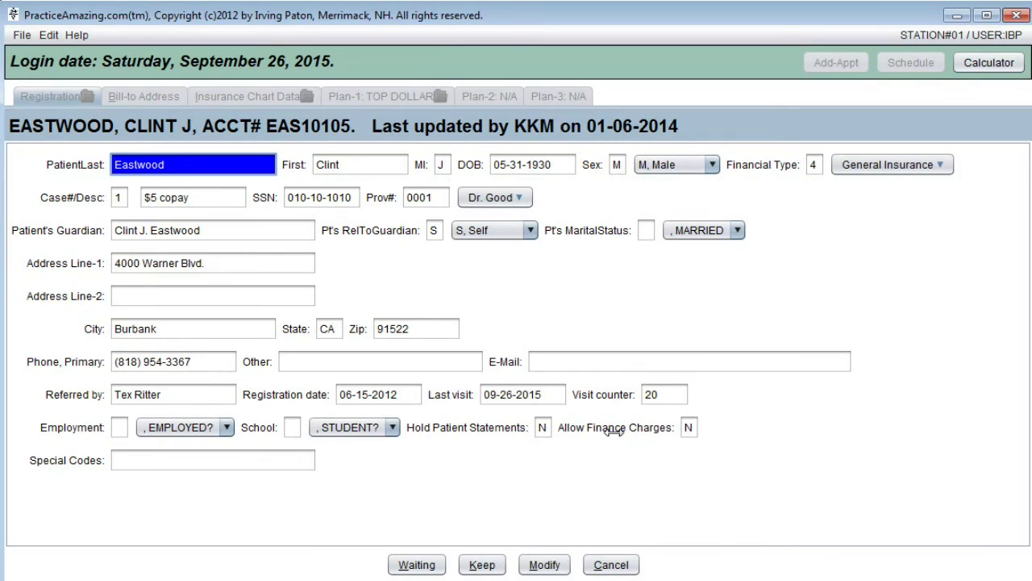
pyautogui.press('Tab')
pyautogui.press('Tab')
pyautogui.press('Tab')
pyautogui.press('Tab')
pyautogui.press('Tab')
pyautogui.press('Tab')
pyautogui.press('Tab')
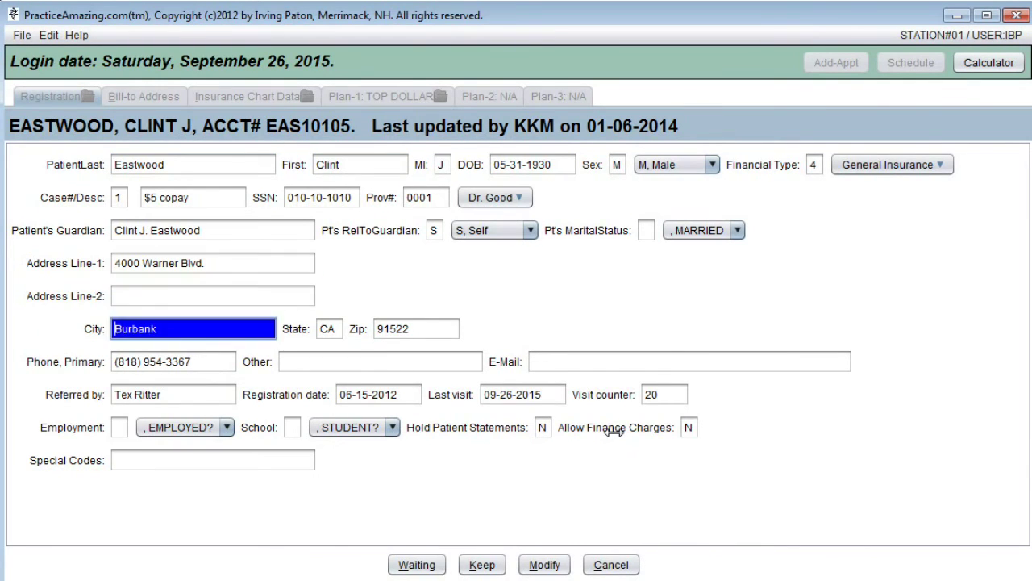
pyautogui.press('Tab')
pyautogui.press('Tab')
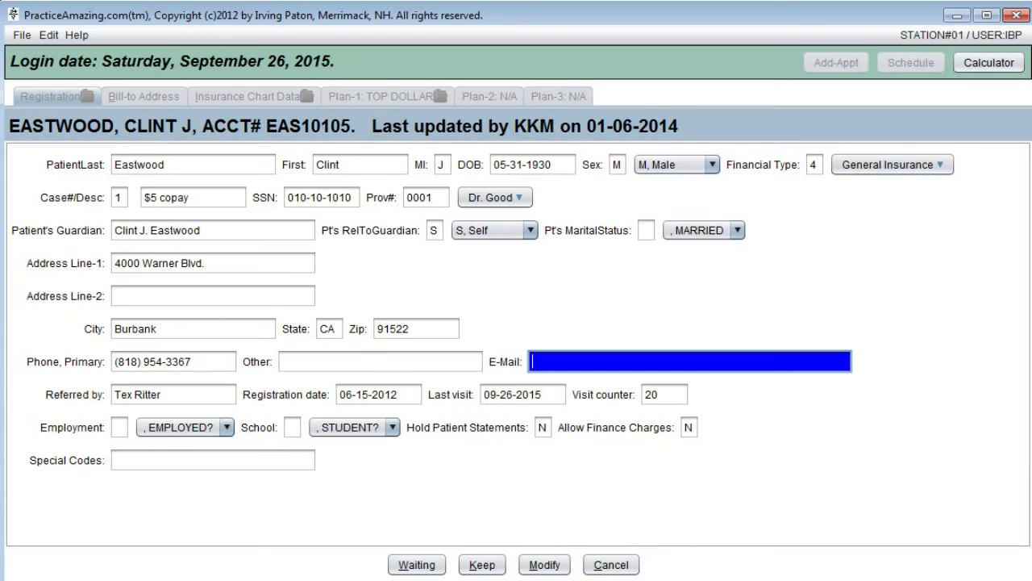
pyautogui.hotkey('alt', 'Tab')
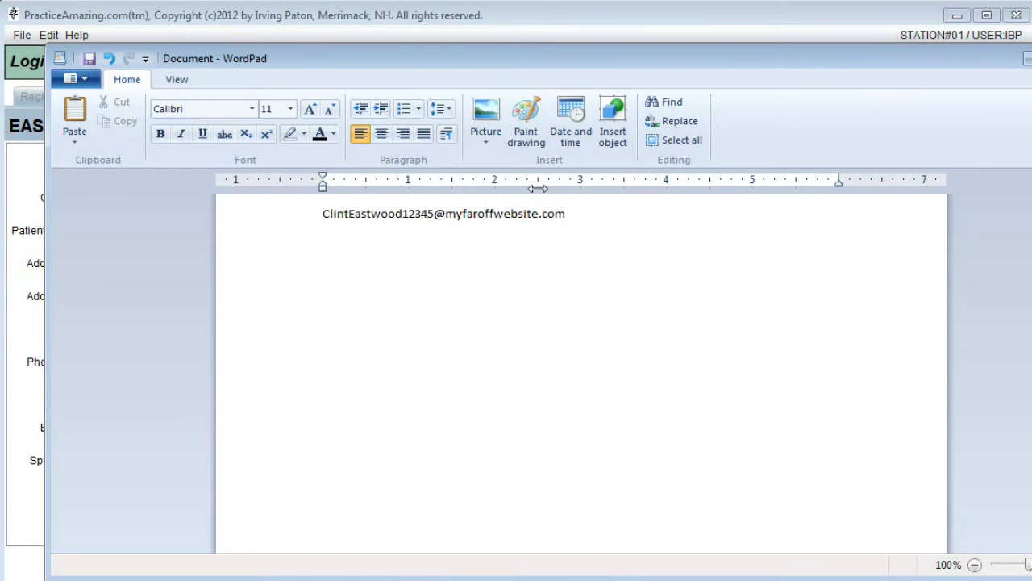
# Copy the patient's e-mail address line from the WordPad note and return to PracticeAmazing
pyautogui.moveTo(566, 214); pyautogui.dragTo(352, 214)
pyautogui.rightClick(407, 216)
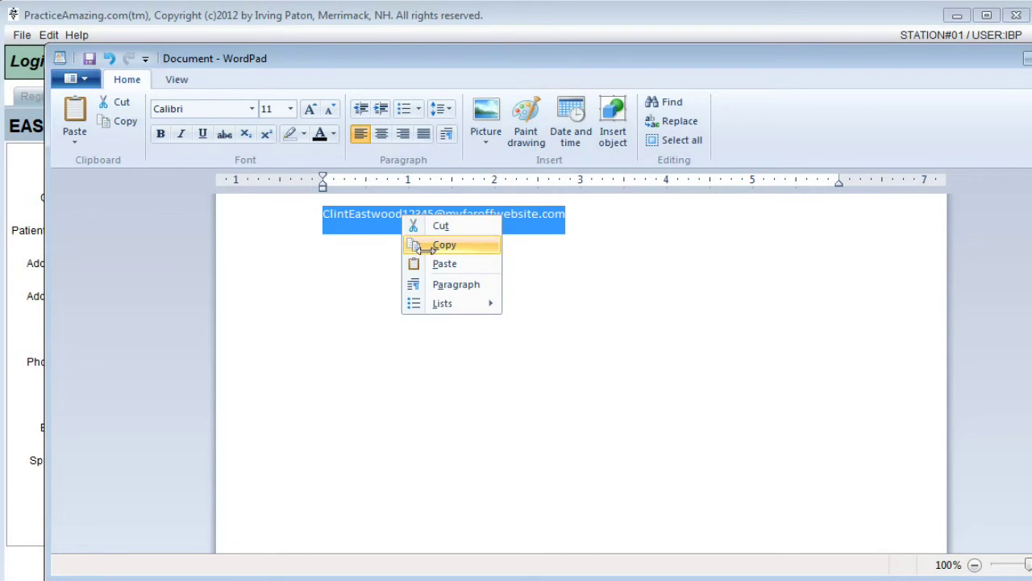
pyautogui.click(452, 247)
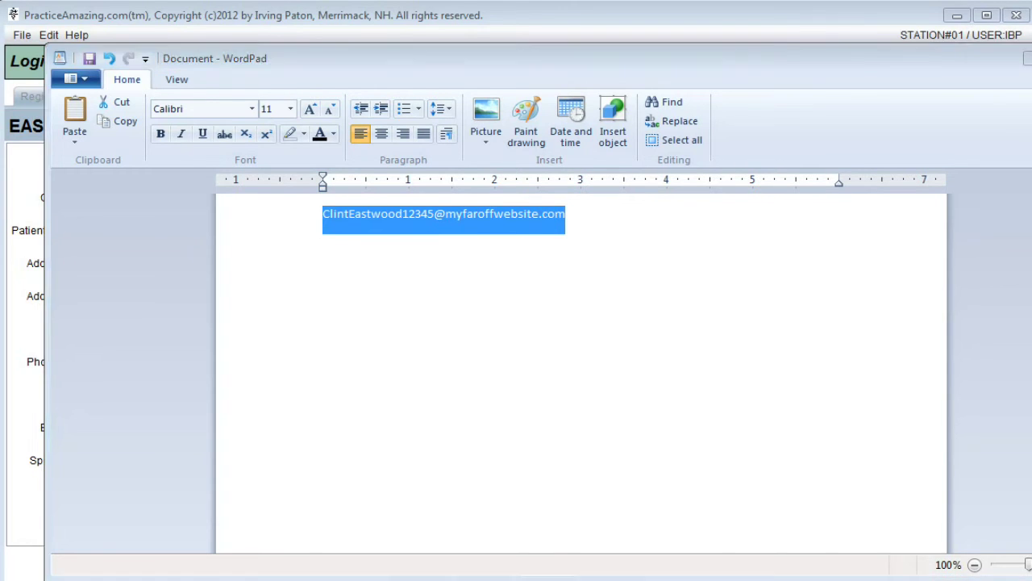
pyautogui.hotkey('alt', 'Tab')
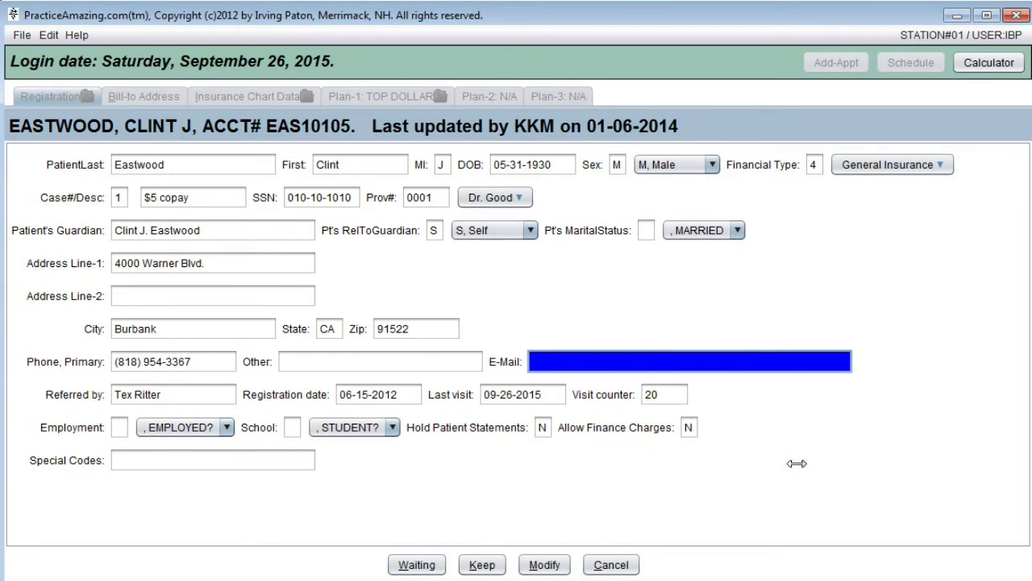
# Paste the copied address into the E-Mail field and save the registration
pyautogui.hotkey('ctrl', 'v')
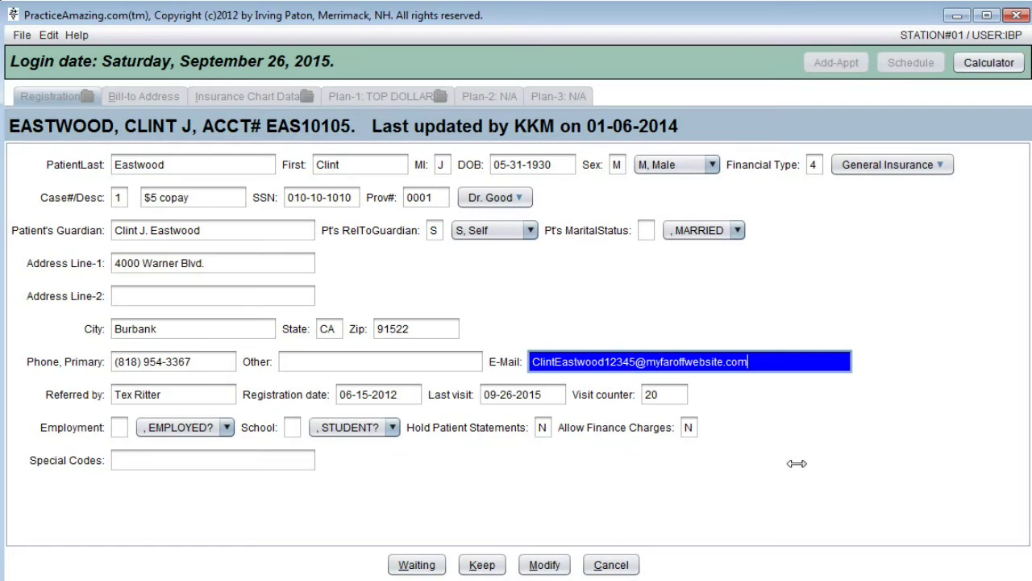
pyautogui.press('Tab')
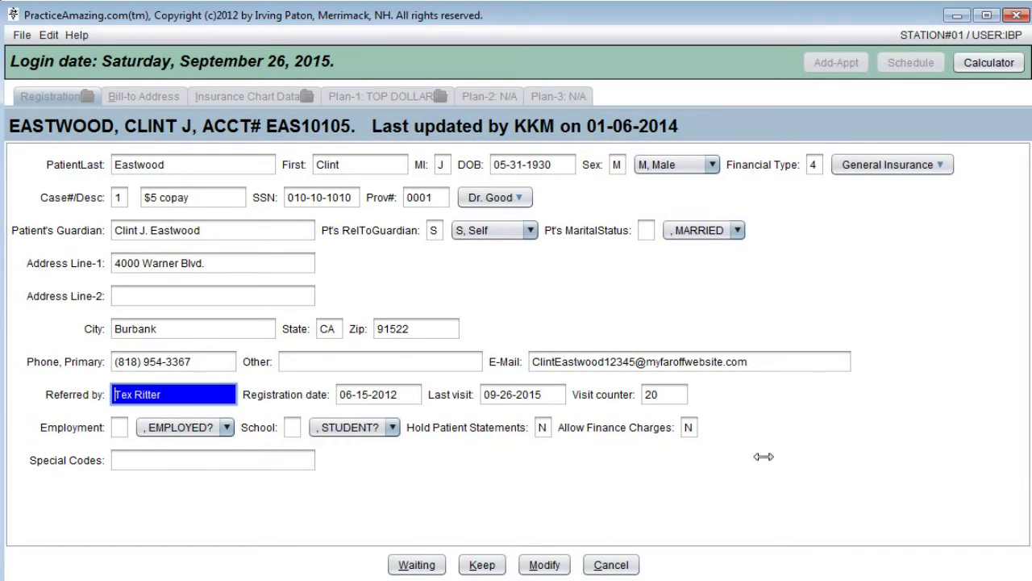
pyautogui.press('Tab')
pyautogui.press('Tab')
pyautogui.press('Tab')
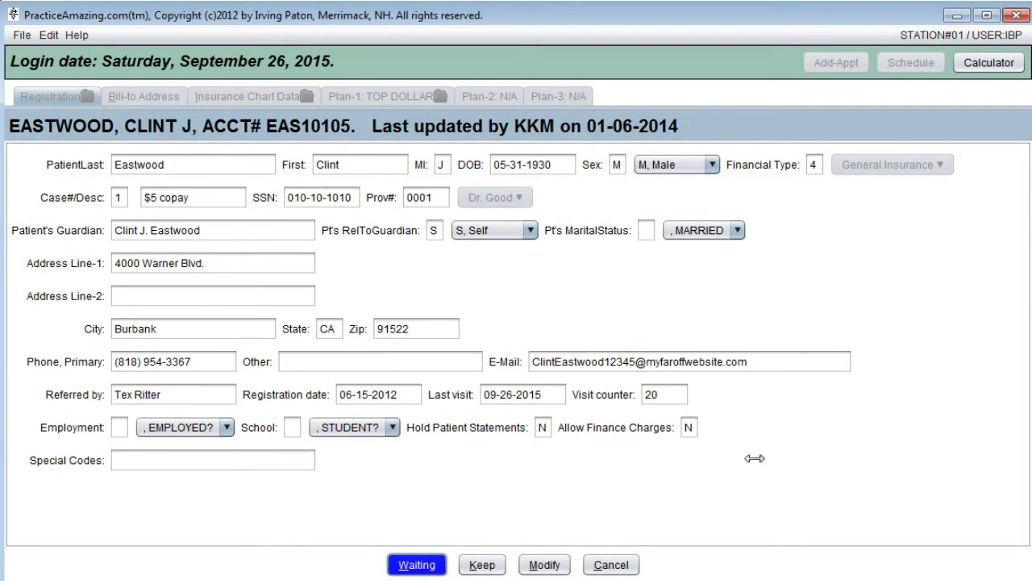
pyautogui.press('Return')
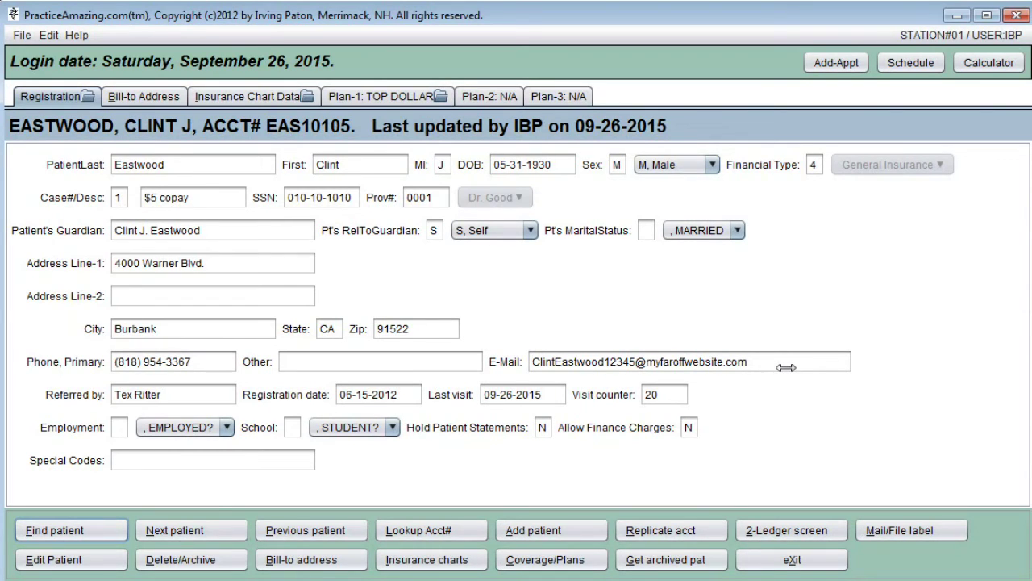
# Paste the guardian's name into Address Line-2 in edit mode, then erase it again
pyautogui.click(54, 570)
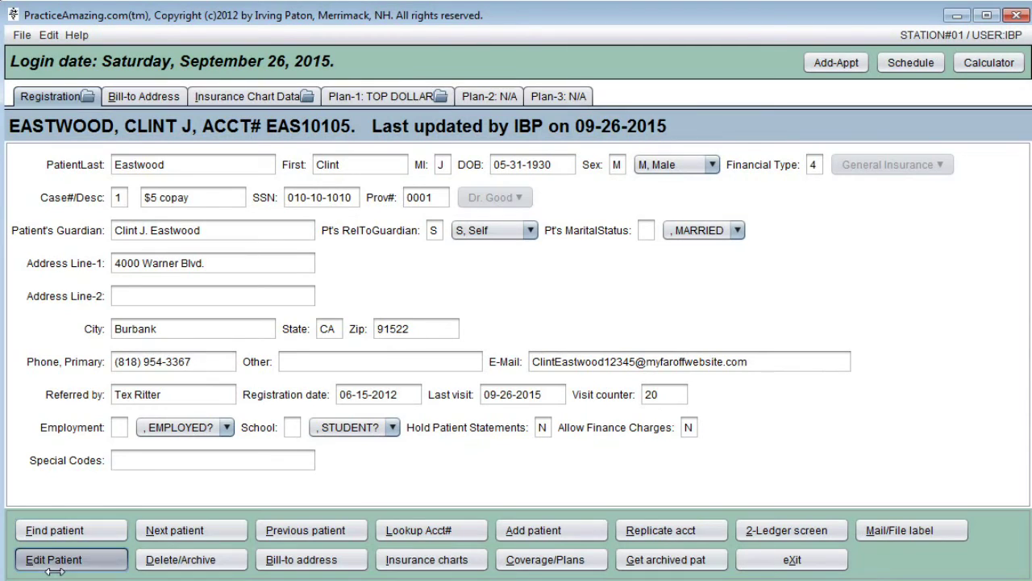
pyautogui.click(215, 232)
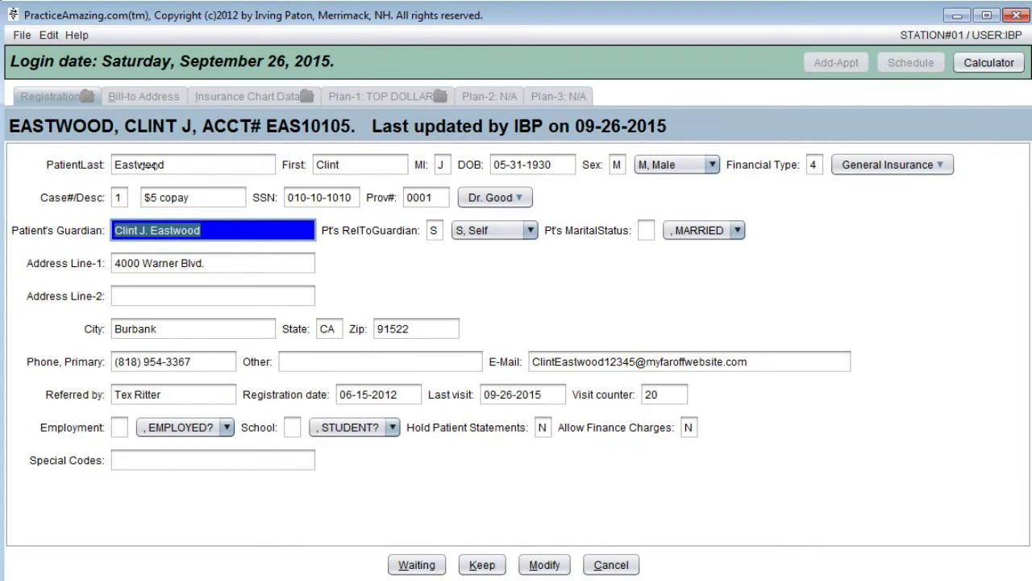
pyautogui.click(191, 300)
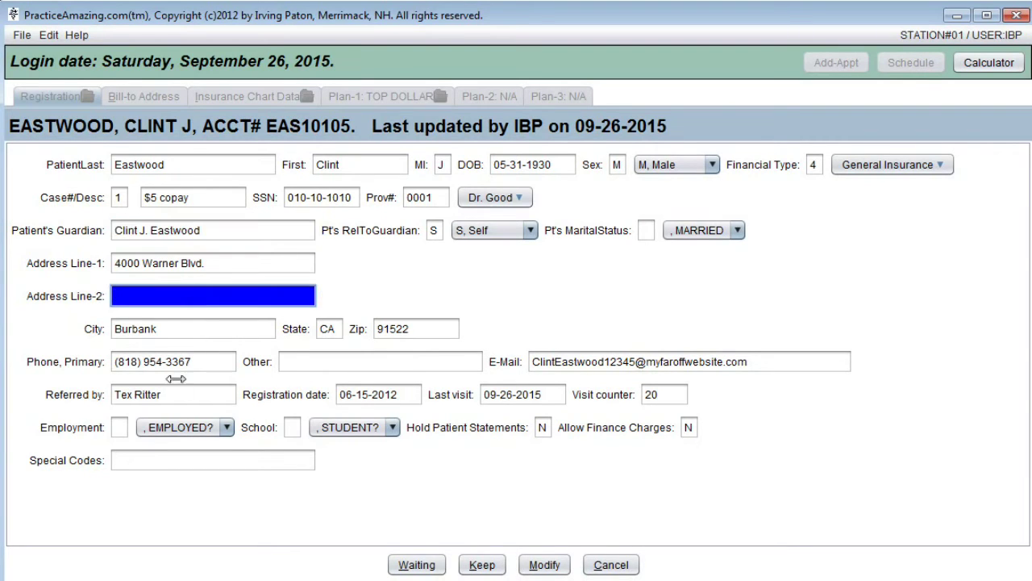
pyautogui.hotkey('ctrl', 'v')
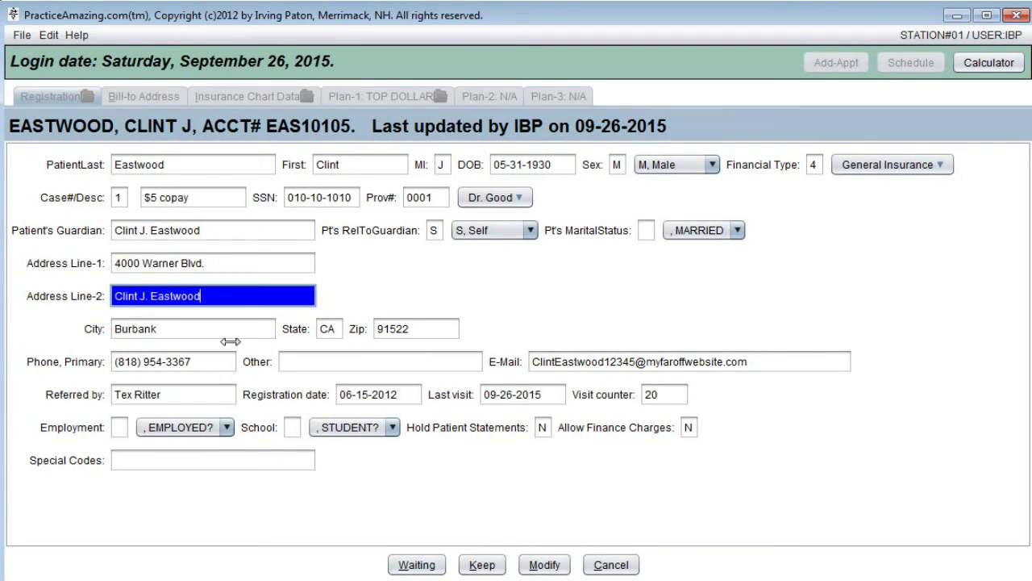
pyautogui.press('BackSpace')
pyautogui.press('BackSpace')
pyautogui.press('BackSpace')
pyautogui.press('BackSpace')
pyautogui.press('BackSpace')
pyautogui.press('BackSpace')
pyautogui.press('BackSpace')
pyautogui.press('BackSpace')
pyautogui.press('BackSpace')
pyautogui.press('BackSpace')
pyautogui.press('BackSpace')
pyautogui.press('BackSpace')
pyautogui.press('BackSpace')
pyautogui.press('BackSpace')
pyautogui.press('BackSpace')
pyautogui.press('BackSpace')
pyautogui.press('BackSpace')
# Save the unchanged registration and exit to the Main Menu
pyautogui.click(126, 466)
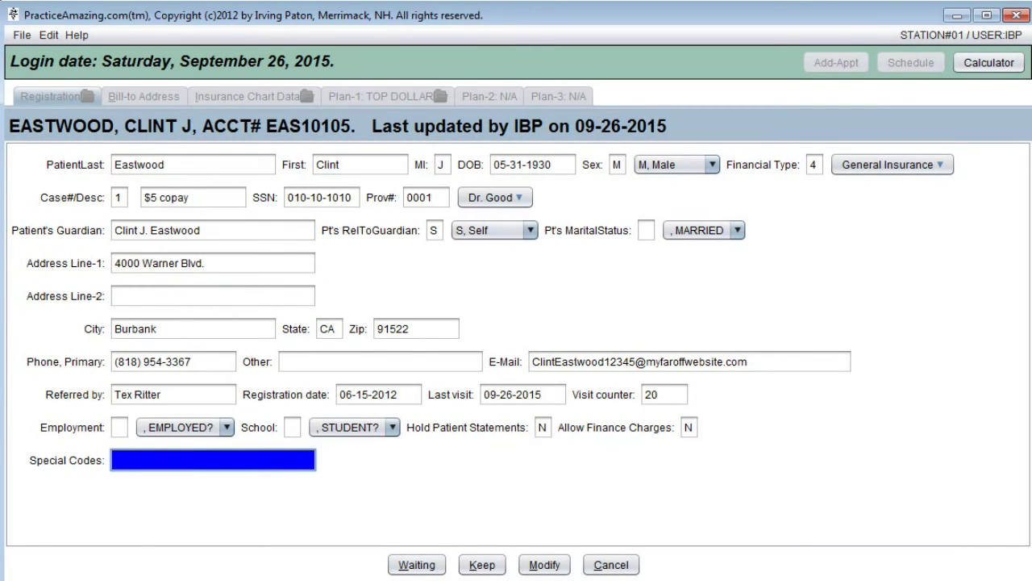
pyautogui.press('Return')
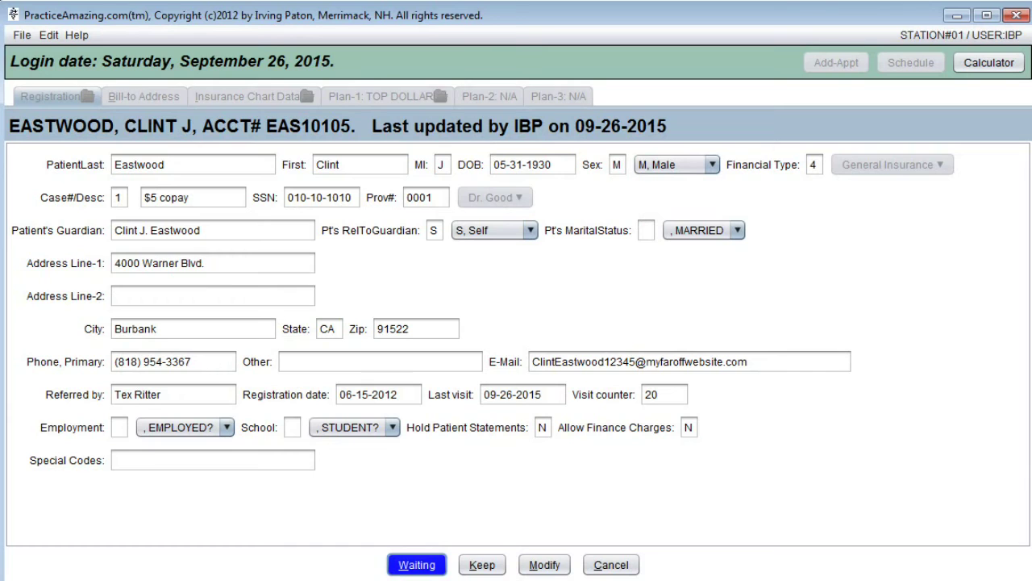
pyautogui.press('k')
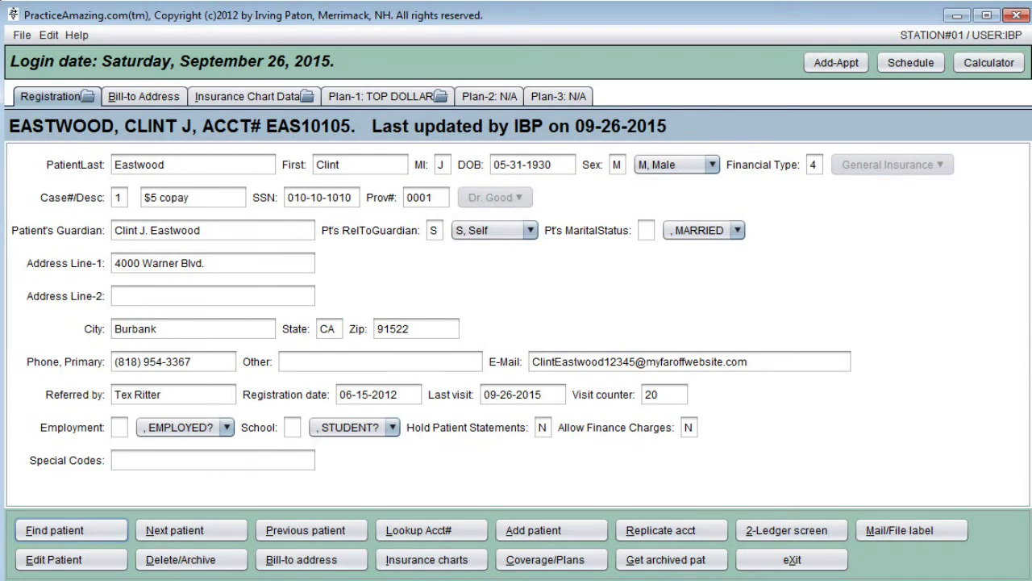
pyautogui.press('x')
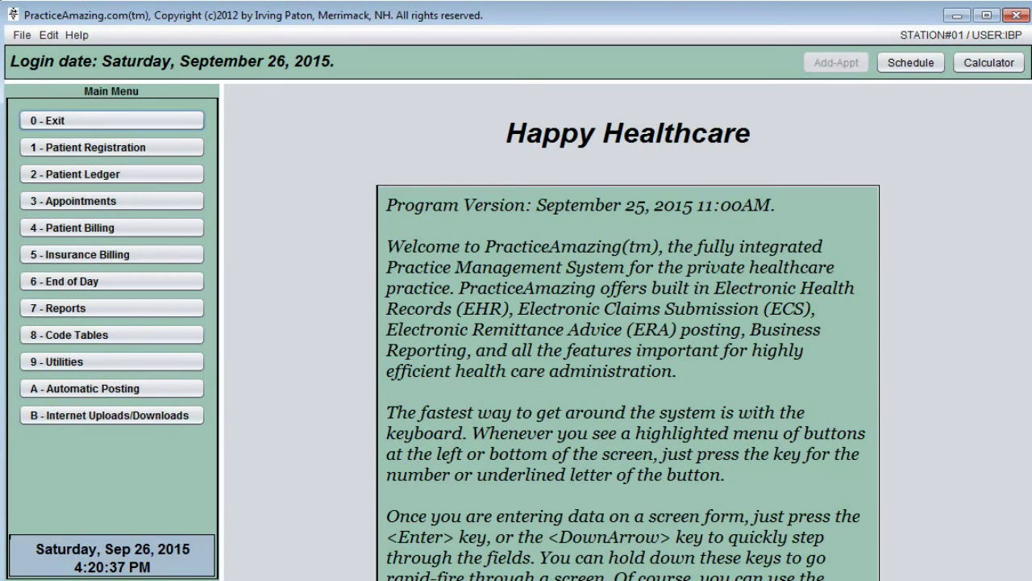
# Open the patient ledger, start a charge dated 09-26-2015, and enter code A34
pyautogui.press('2')
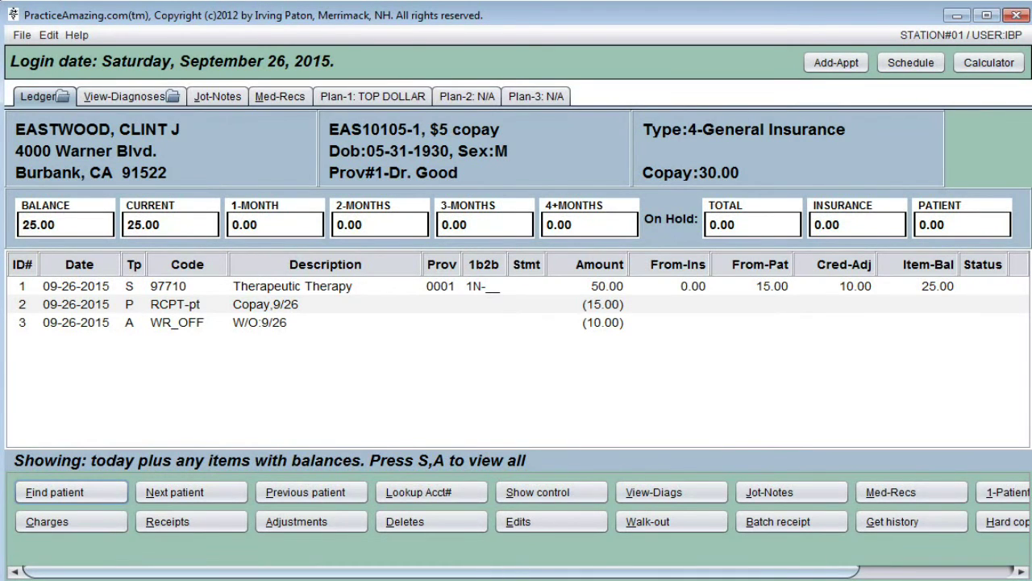
pyautogui.press('c')
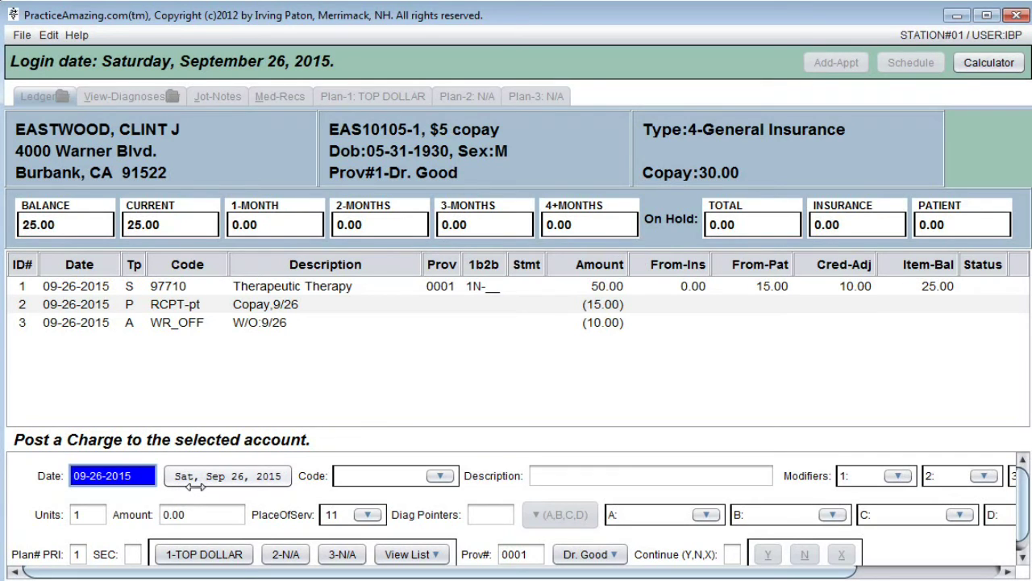
pyautogui.press('-')
pyautogui.press('-')
pyautogui.press('-')
pyautogui.press('+')
pyautogui.press('+')
pyautogui.press('+')
pyautogui.press('-')
pyautogui.press('-')
pyautogui.press('-')
pyautogui.press('-')
pyautogui.press('-')
pyautogui.press('-')
pyautogui.press('-')
pyautogui.press('-')
pyautogui.press('-')
pyautogui.press('t')
pyautogui.press('Return')
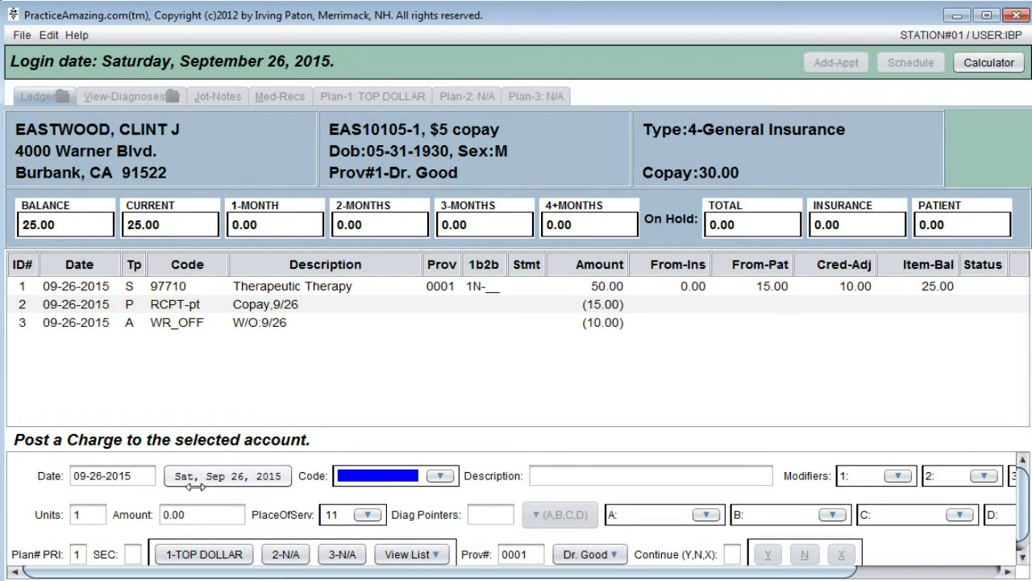
pyautogui.write('a34')
# Commit code A34 (Adjust 3-4 Regions, 45.00) and date the charge 09-15-2015
pyautogui.press('Return')
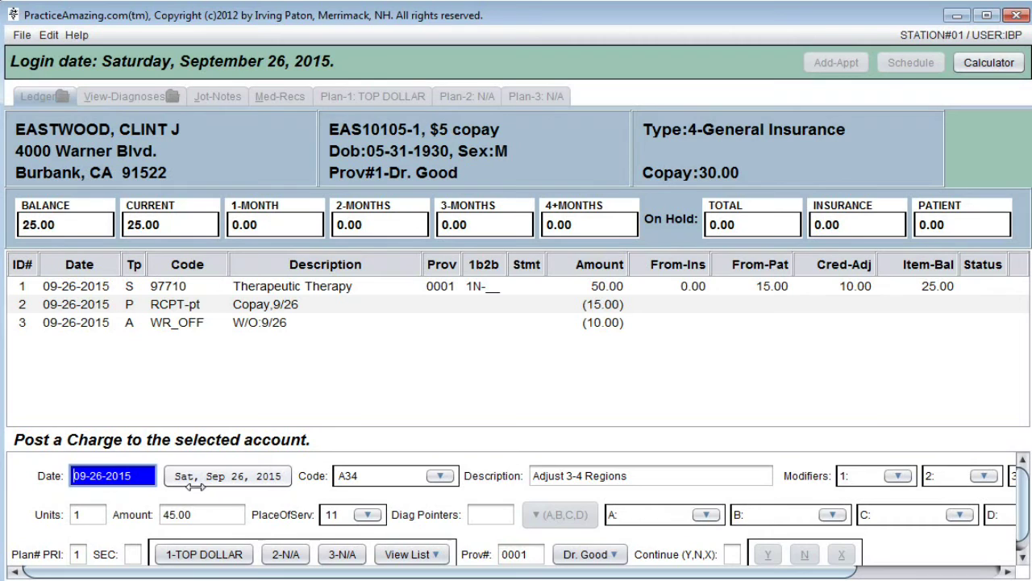
pyautogui.write('0915')
pyautogui.press('Tab')
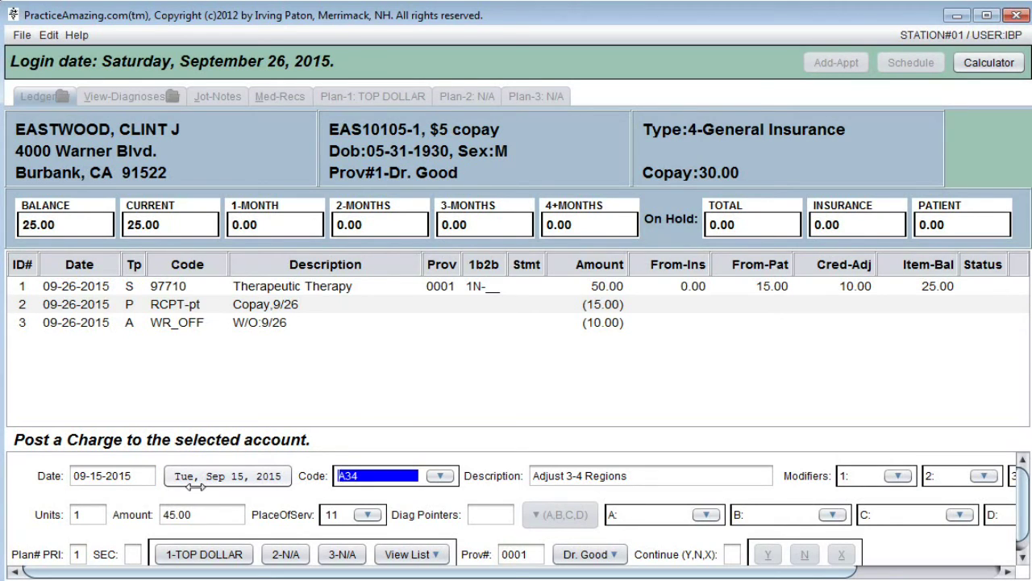
pyautogui.hotkey('shift', 'Tab')
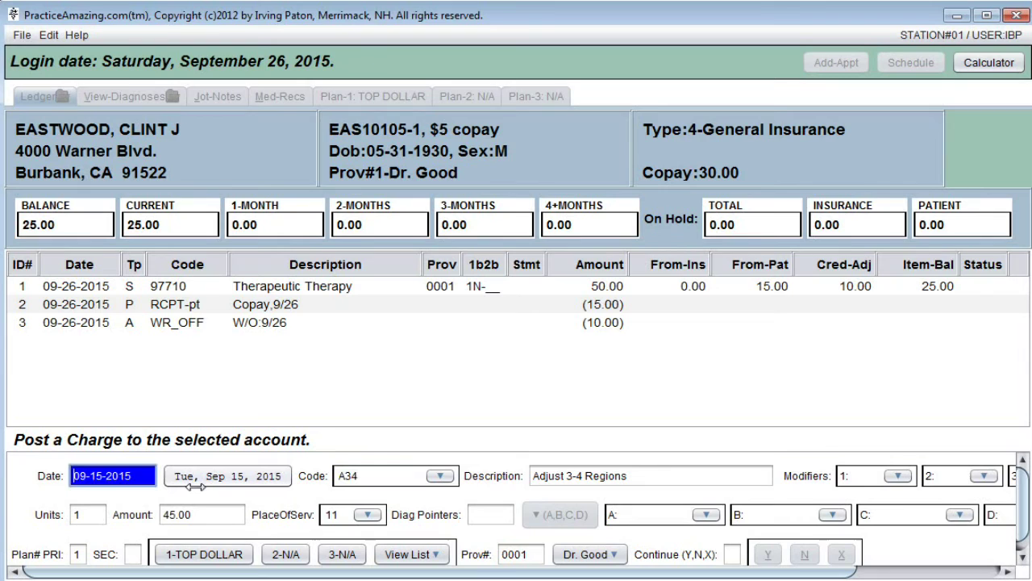
pyautogui.write('09')
pyautogui.write('15')
pyautogui.press('Tab')
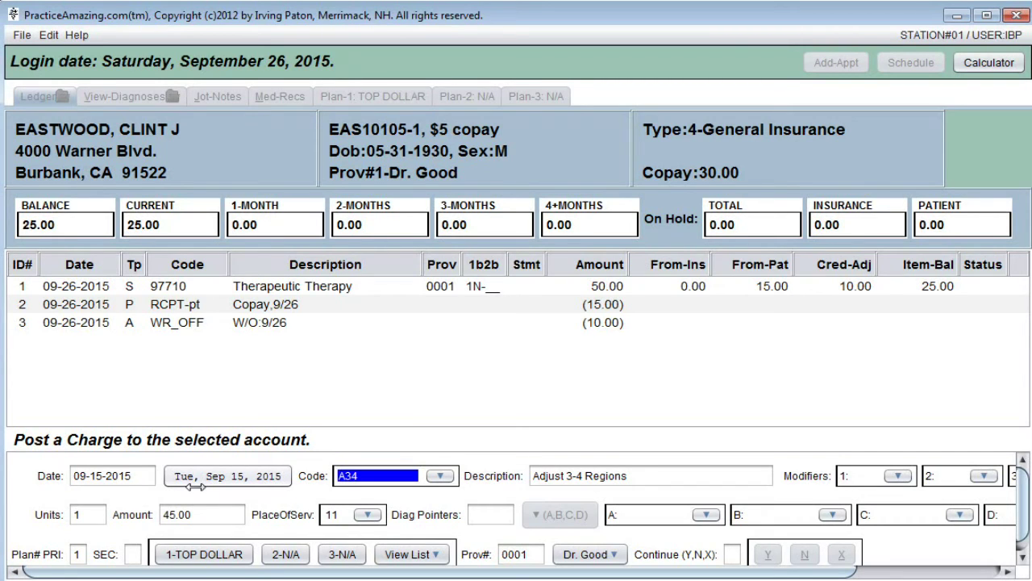
# Re-enter the date as 09-15-2015, then discard the charge without posting
pyautogui.hotkey('shift', 'Tab')
pyautogui.write('09-15')
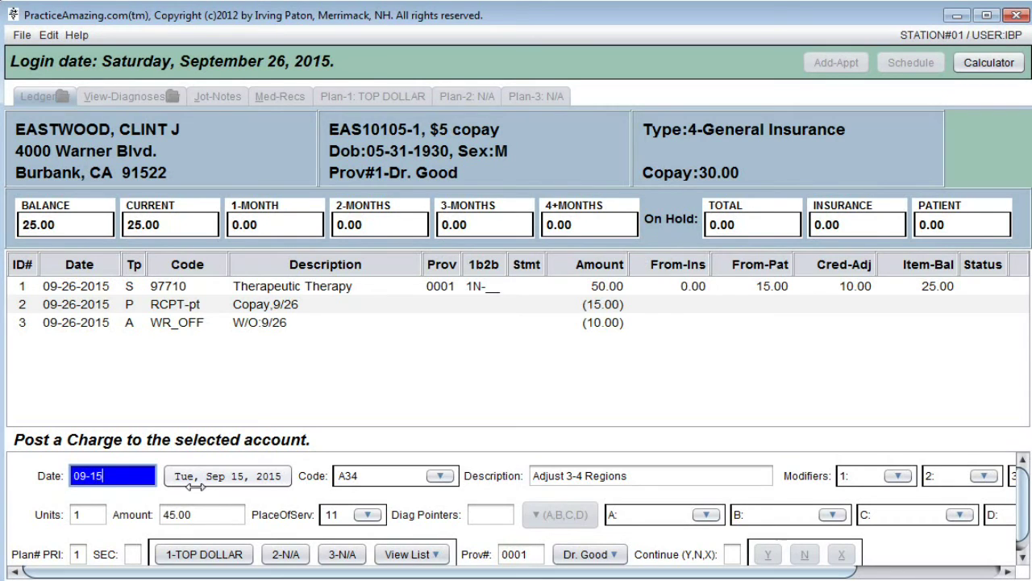
pyautogui.write('-2015')
pyautogui.press('Tab')
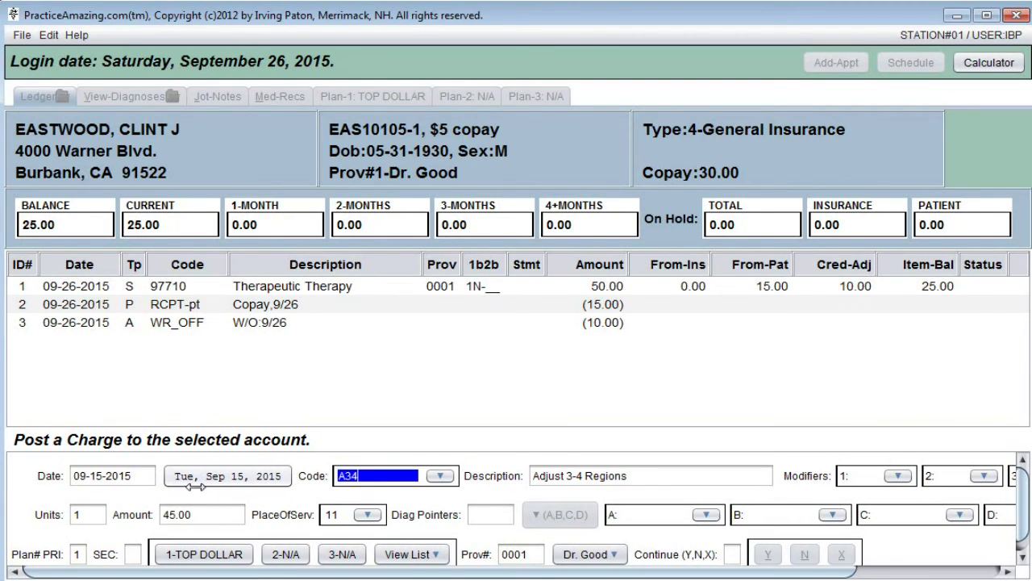
pyautogui.press('Escape')
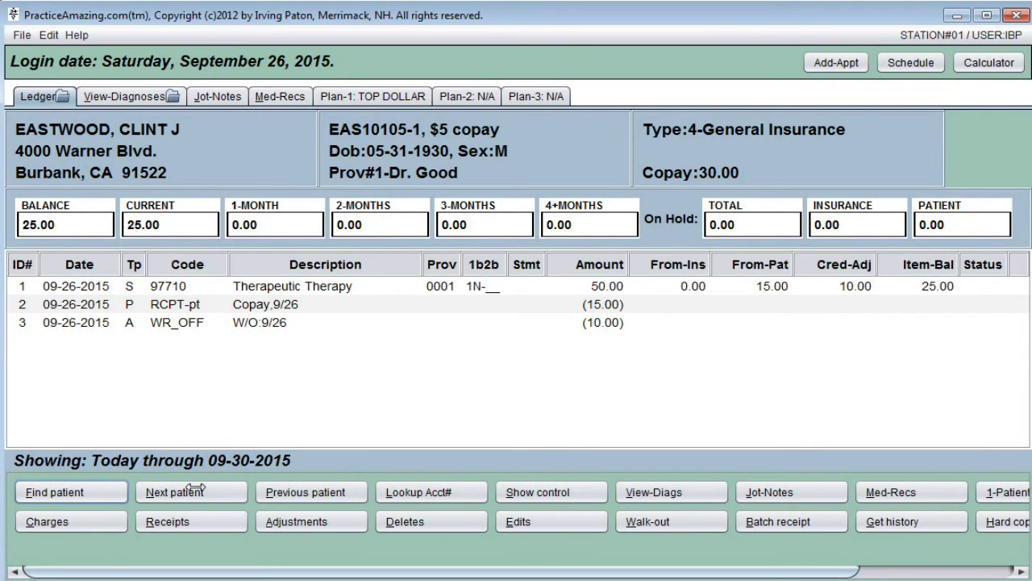
# Start a charge dated 09-26-2015 and pick code AX, Adjust Extraspinal, for 30.00 from the code lookup
pyautogui.hotkey('alt', 'c')
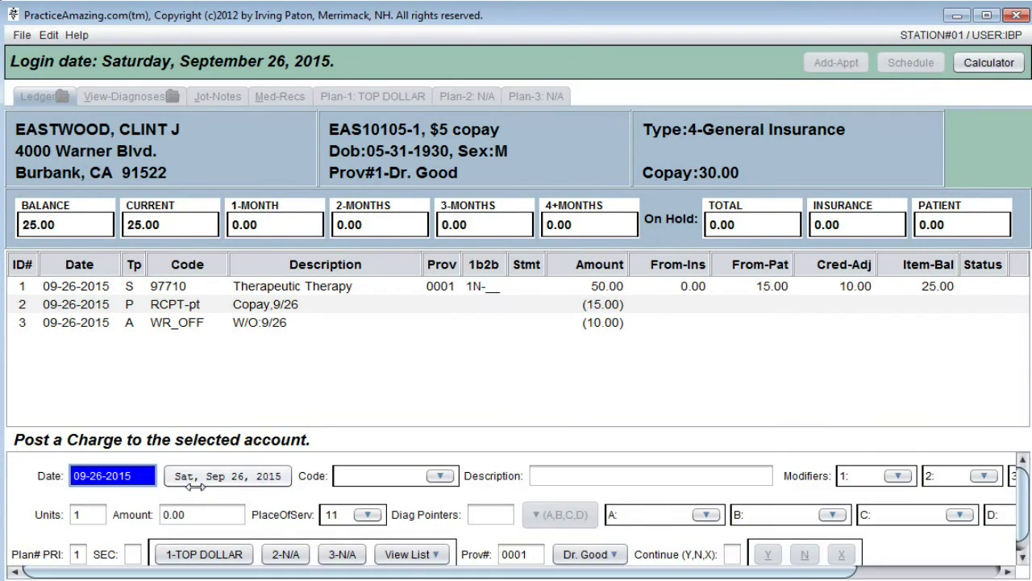
pyautogui.press('Tab')
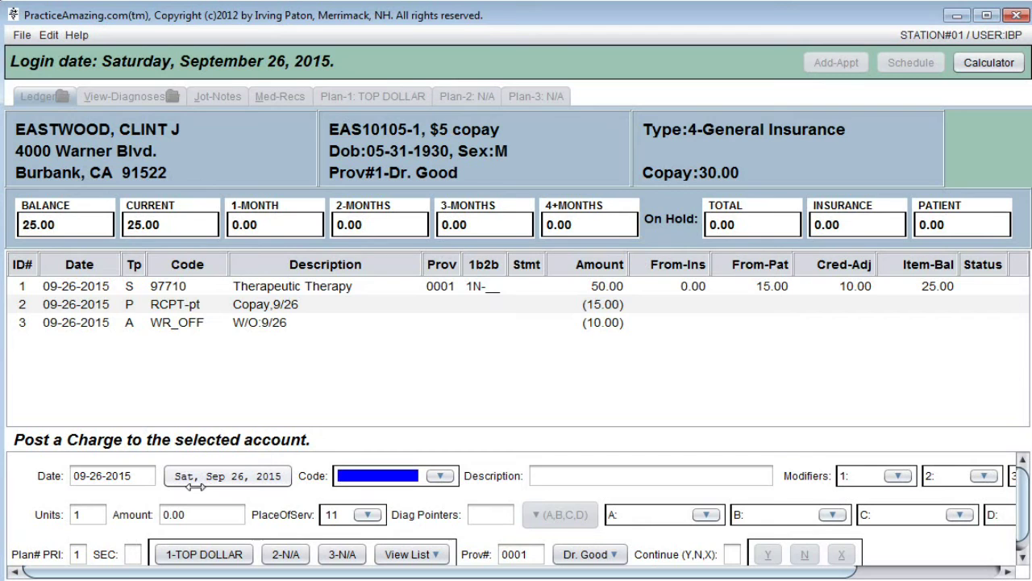
pyautogui.click(442, 477)
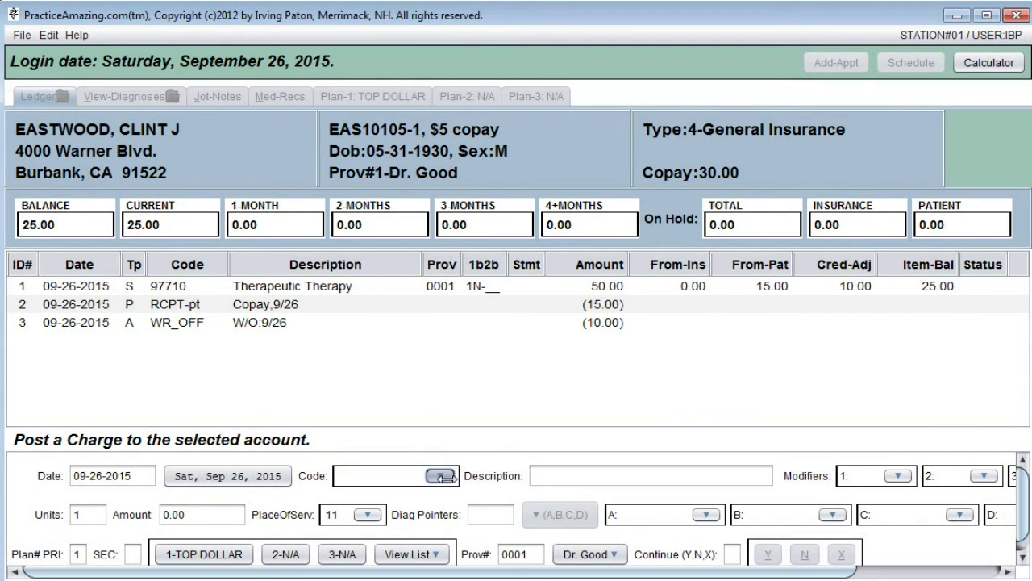
pyautogui.click(859, 515)
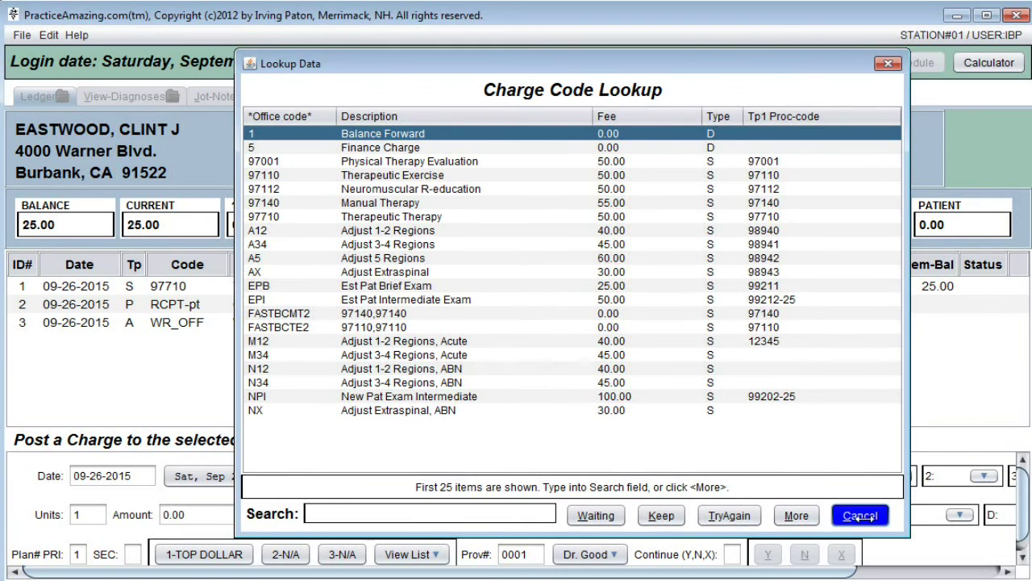
pyautogui.click(440, 476)
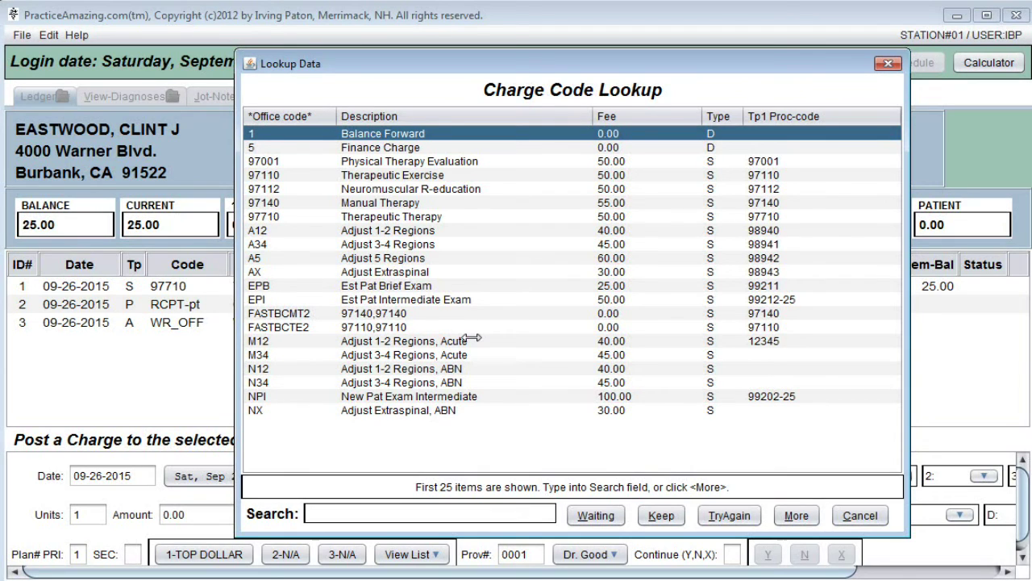
pyautogui.write('AX')
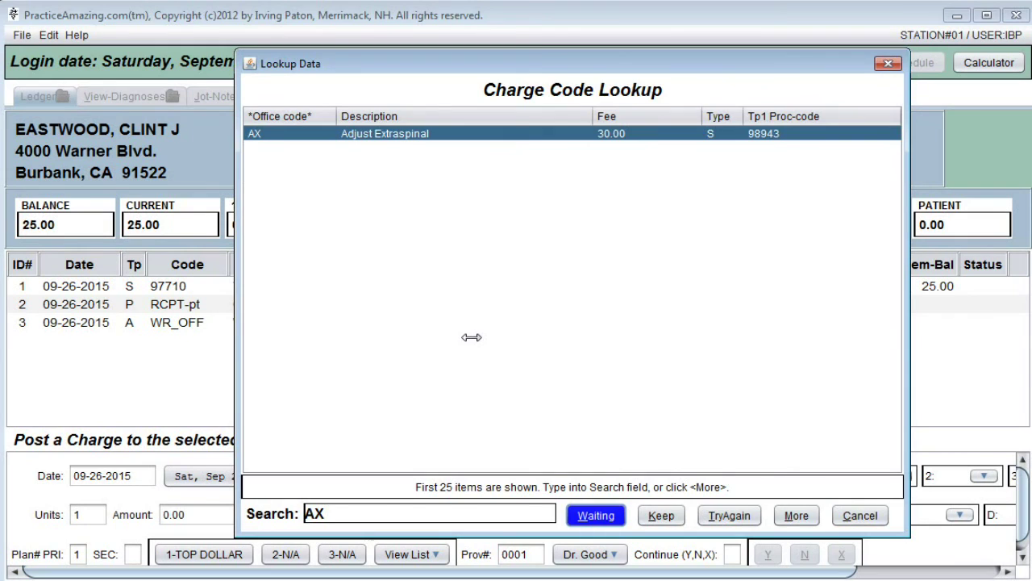
pyautogui.press('Return')
pyautogui.press('Return')
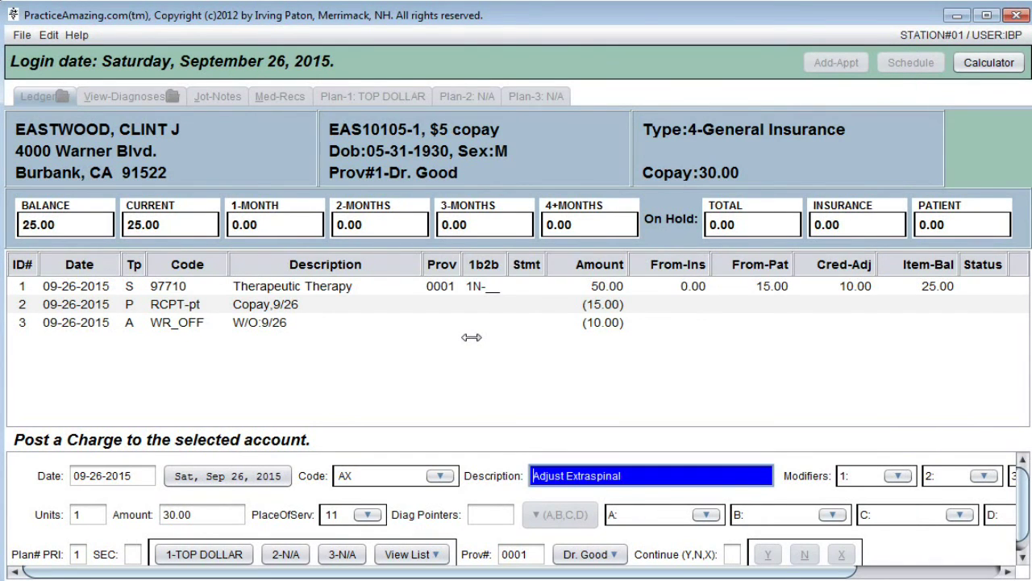
pyautogui.press('Return')
pyautogui.press('Return')
pyautogui.press('Return')
pyautogui.press('Return')
pyautogui.press('Return')
pyautogui.press('Return')
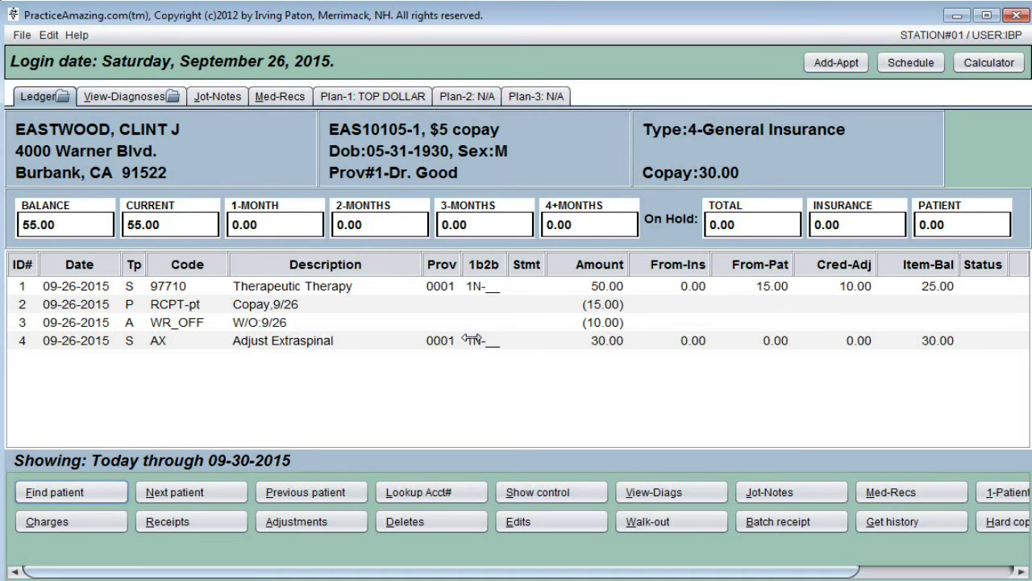
# Search the patient lookup by the patient's last name and load the matching ledger
pyautogui.hotkey('alt', 'f')
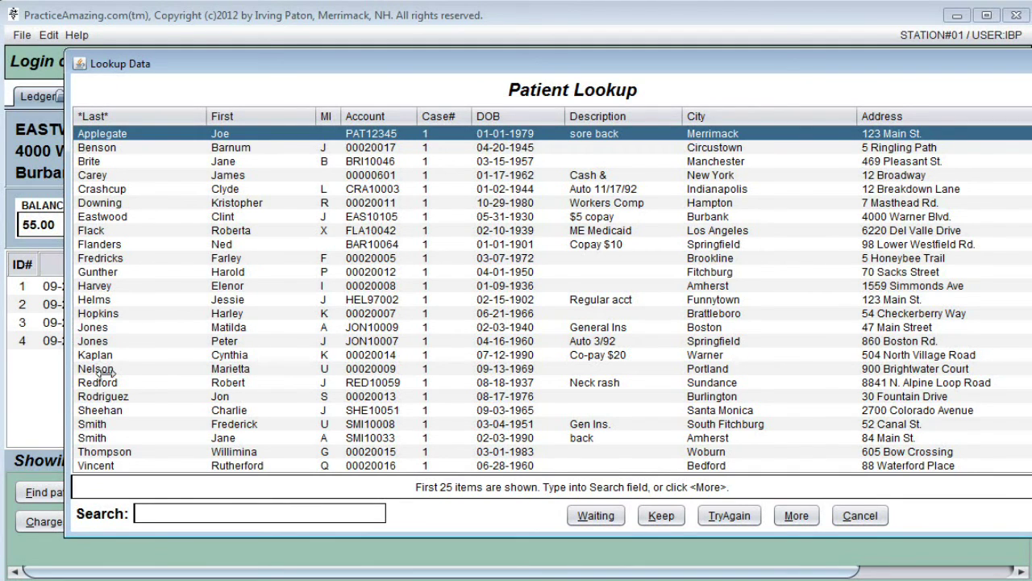
pyautogui.write('NELSON')
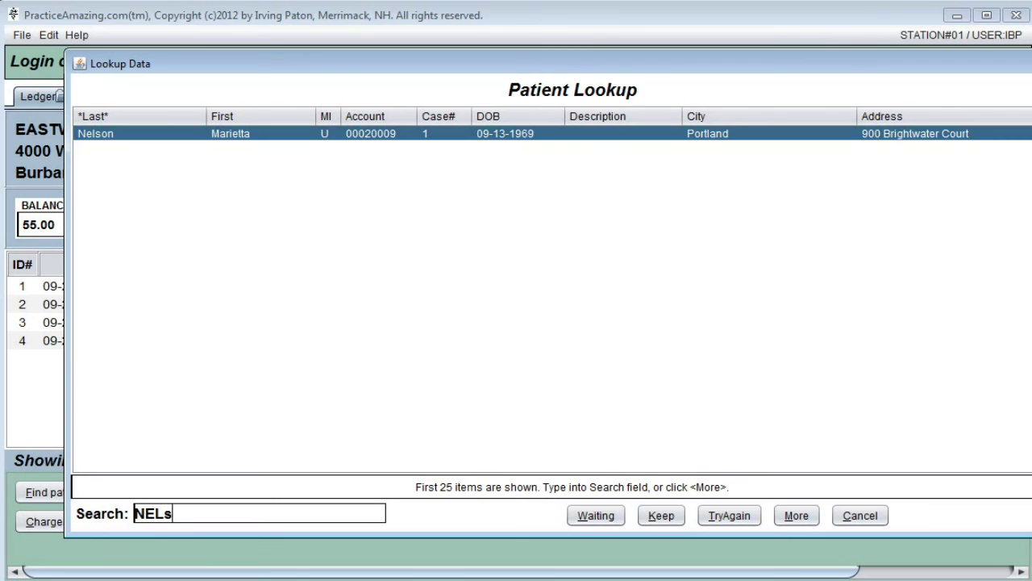
pyautogui.press('Return')
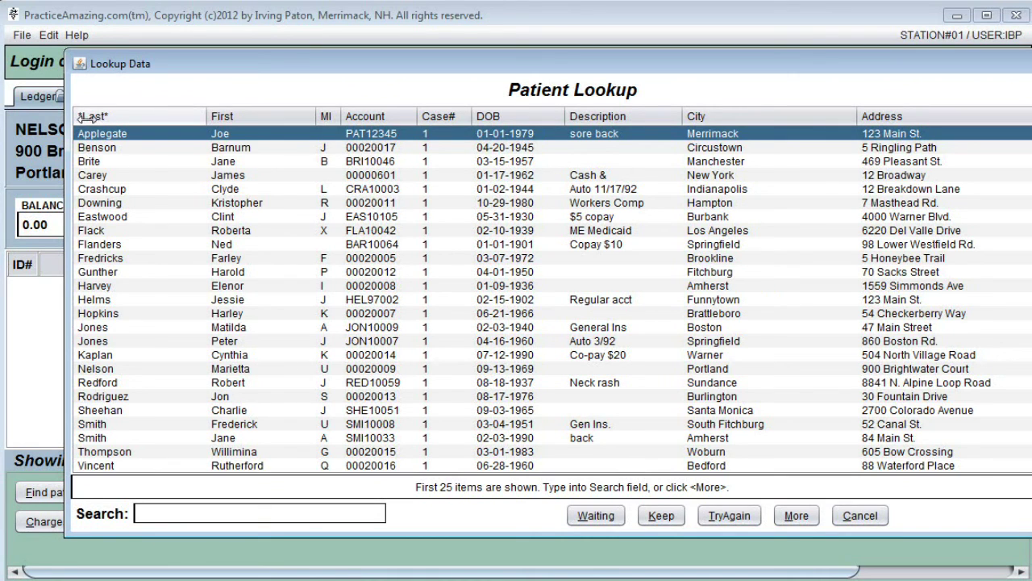
# Sort the lookup by first name, search by first name, and open the second match's ledger
pyautogui.click(248, 119)
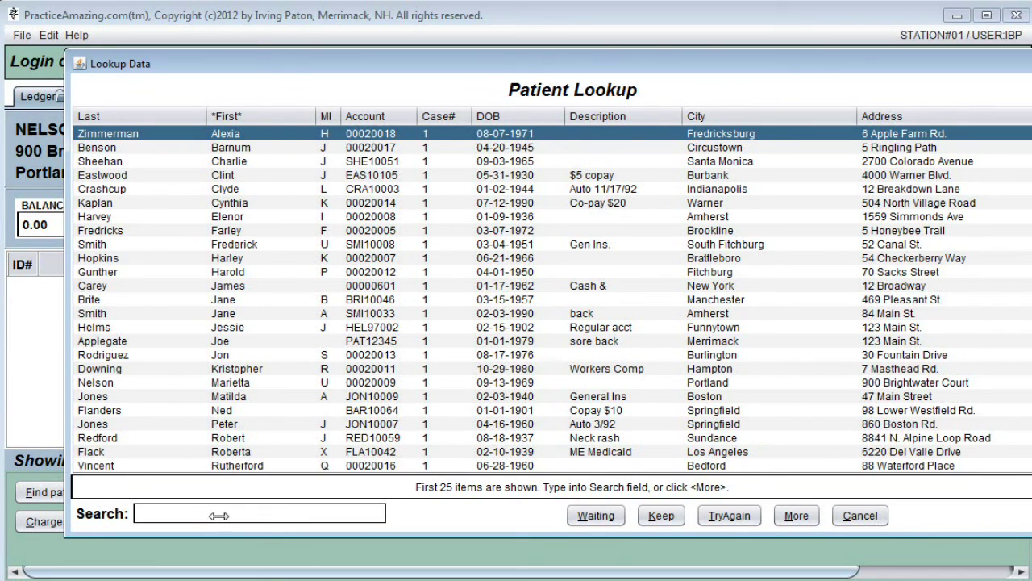
pyautogui.write('JANE')
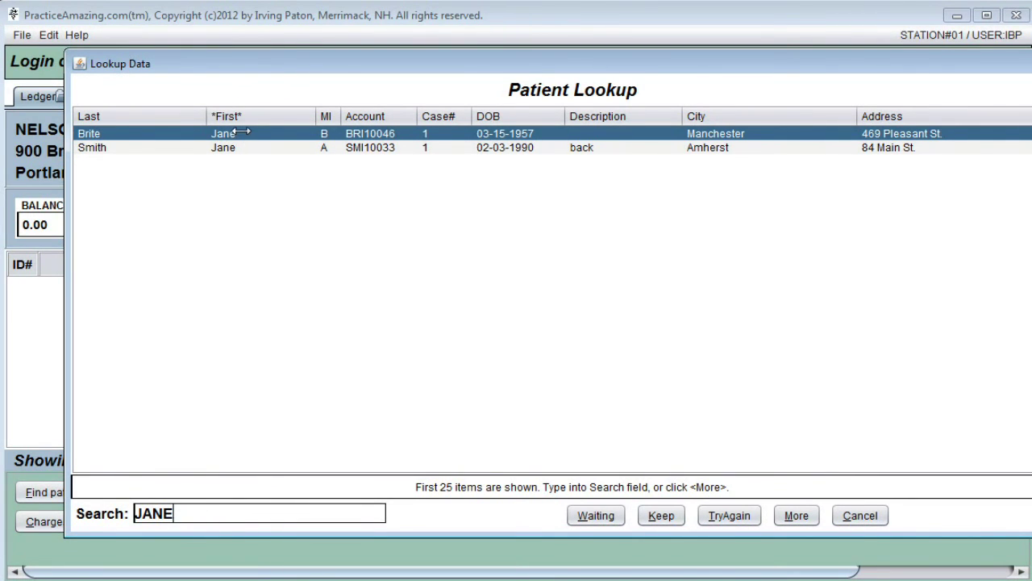
pyautogui.press('Down')
pyautogui.press('Return')
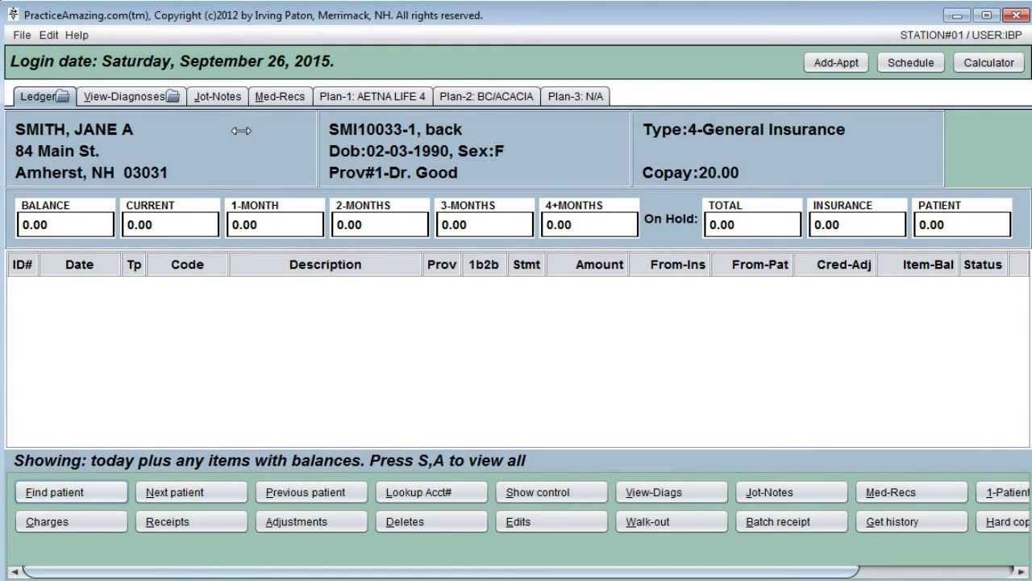
# Sort the patient lookup by account, then city, search LOS, and open the Los Angeles patient's ledger
pyautogui.press('f')
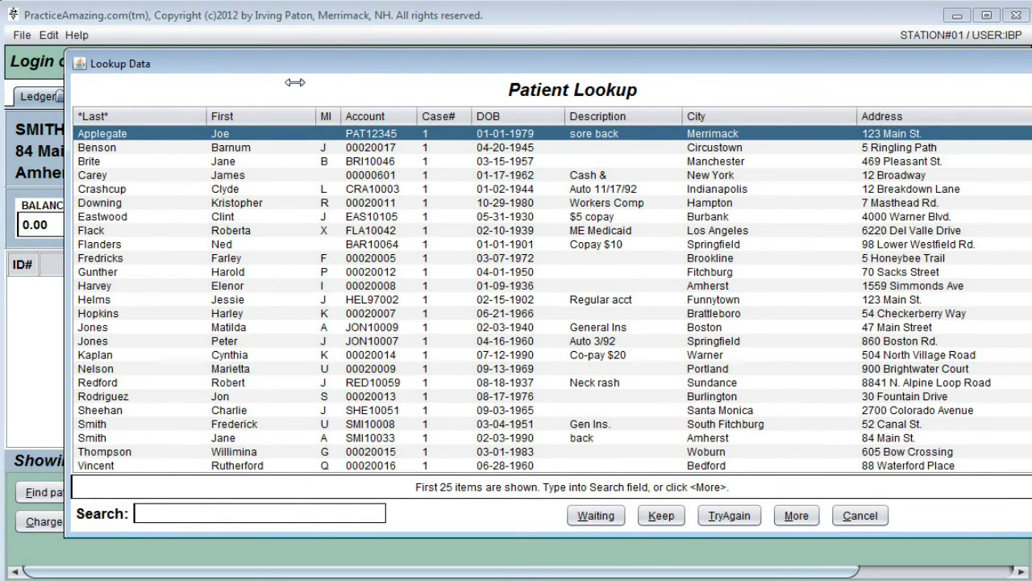
pyautogui.click(382, 117)
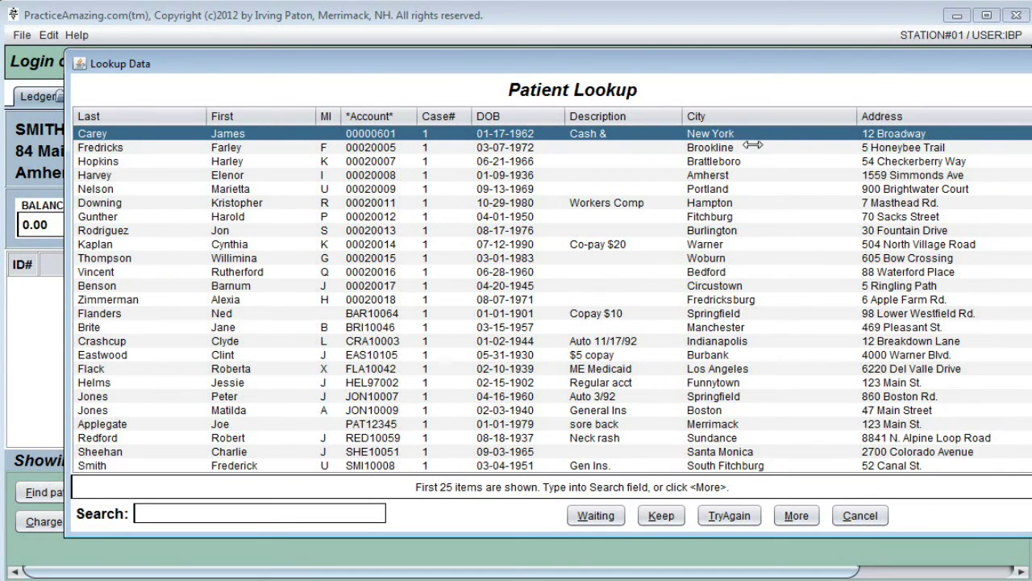
pyautogui.click(703, 116)
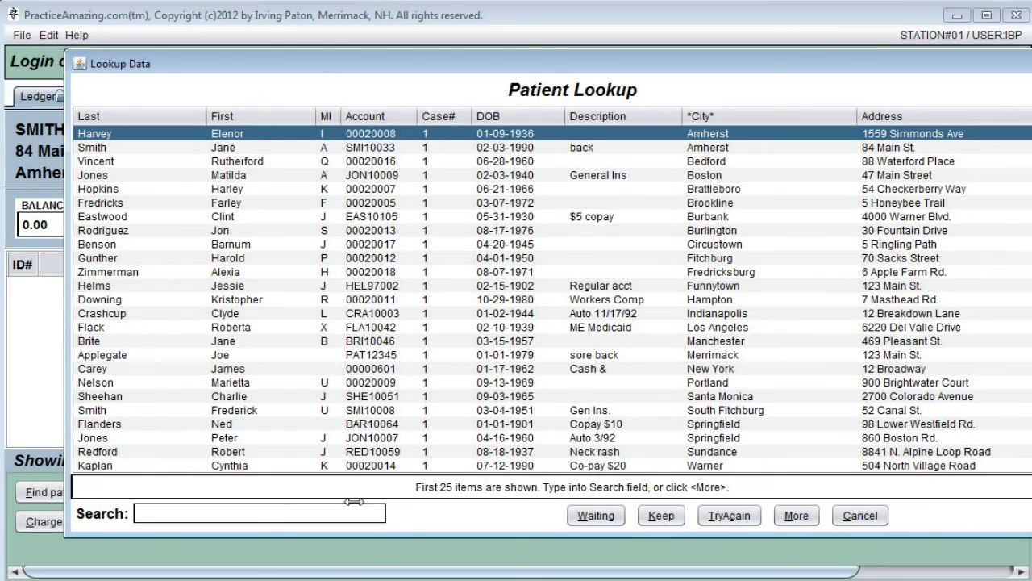
pyautogui.write('LOS')
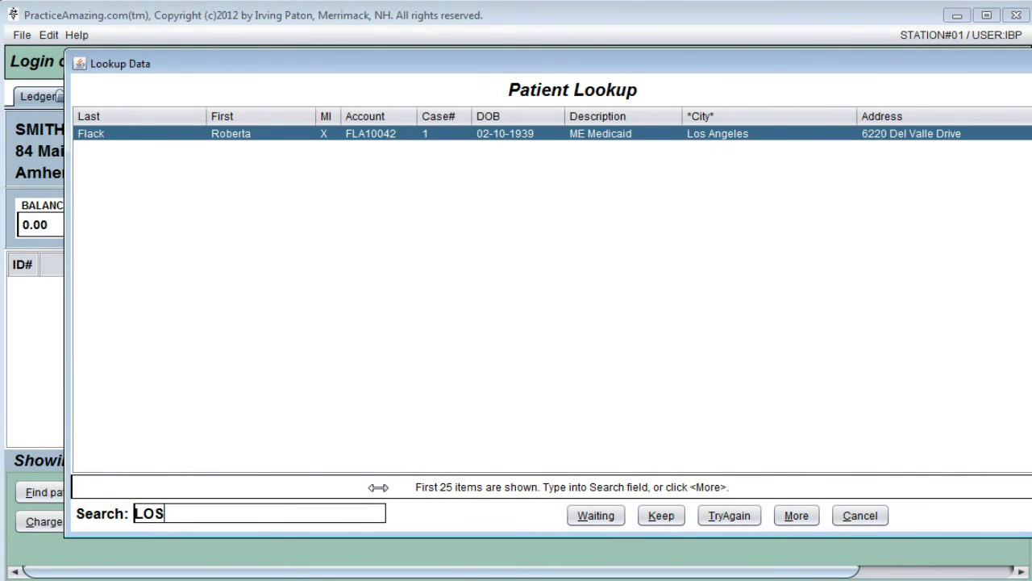
pyautogui.doubleClick(716, 134)
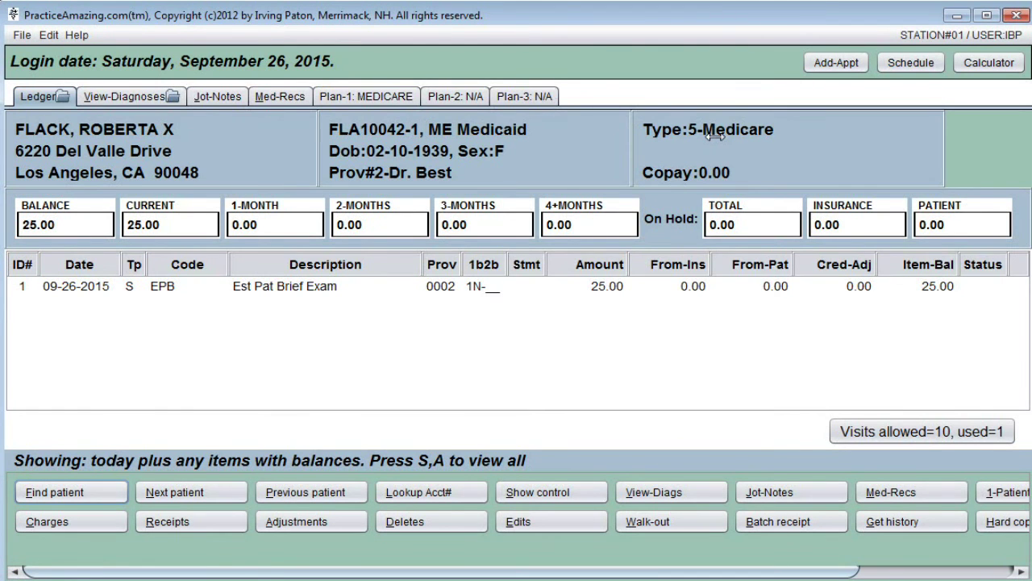